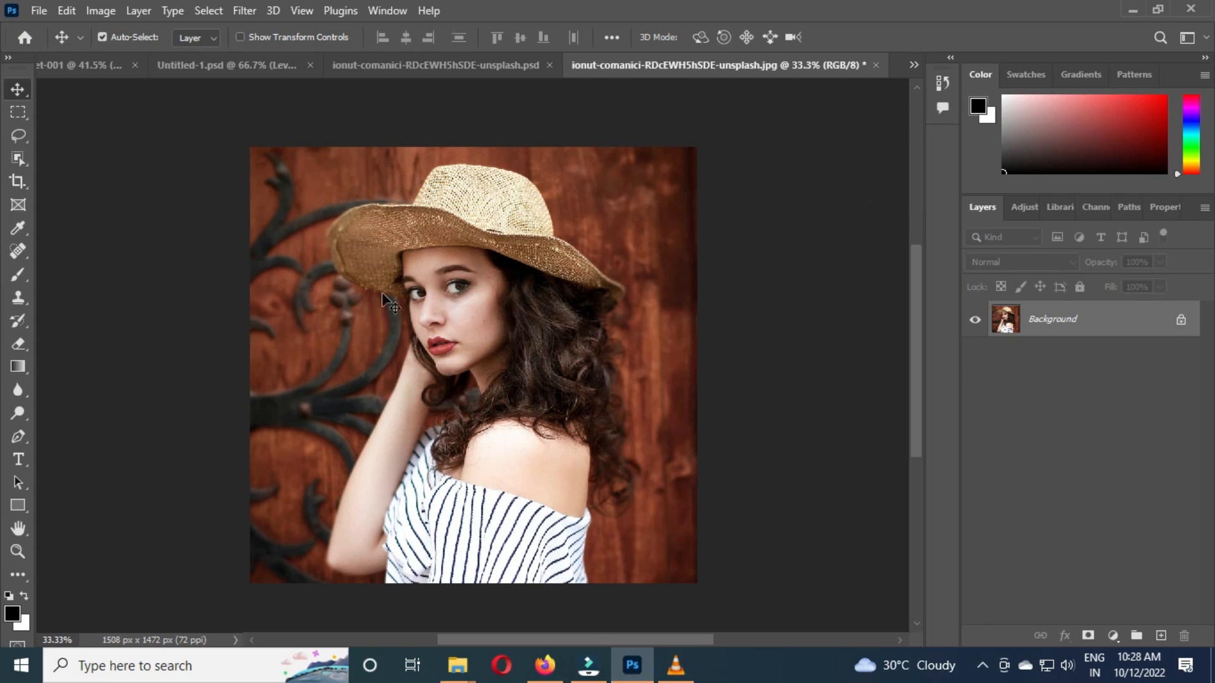
Start a Contact Sheet II automation and choose the 1000X1000 folder as the source of the images
click(37, 11)
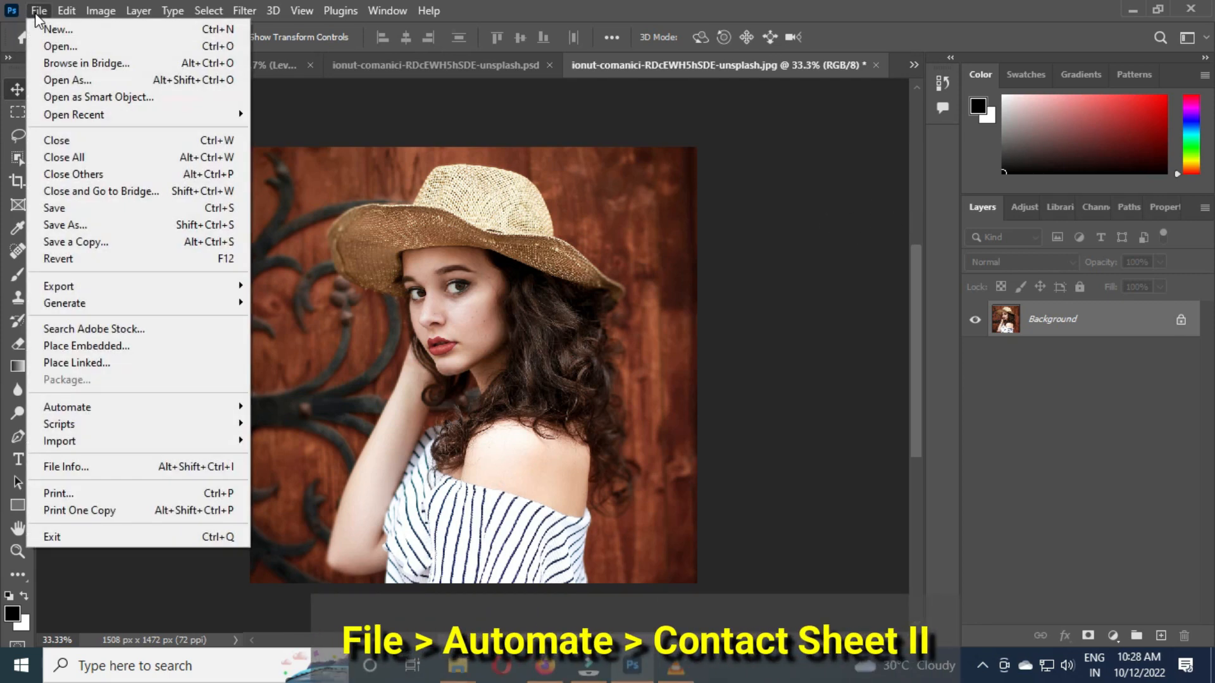
click(110, 408)
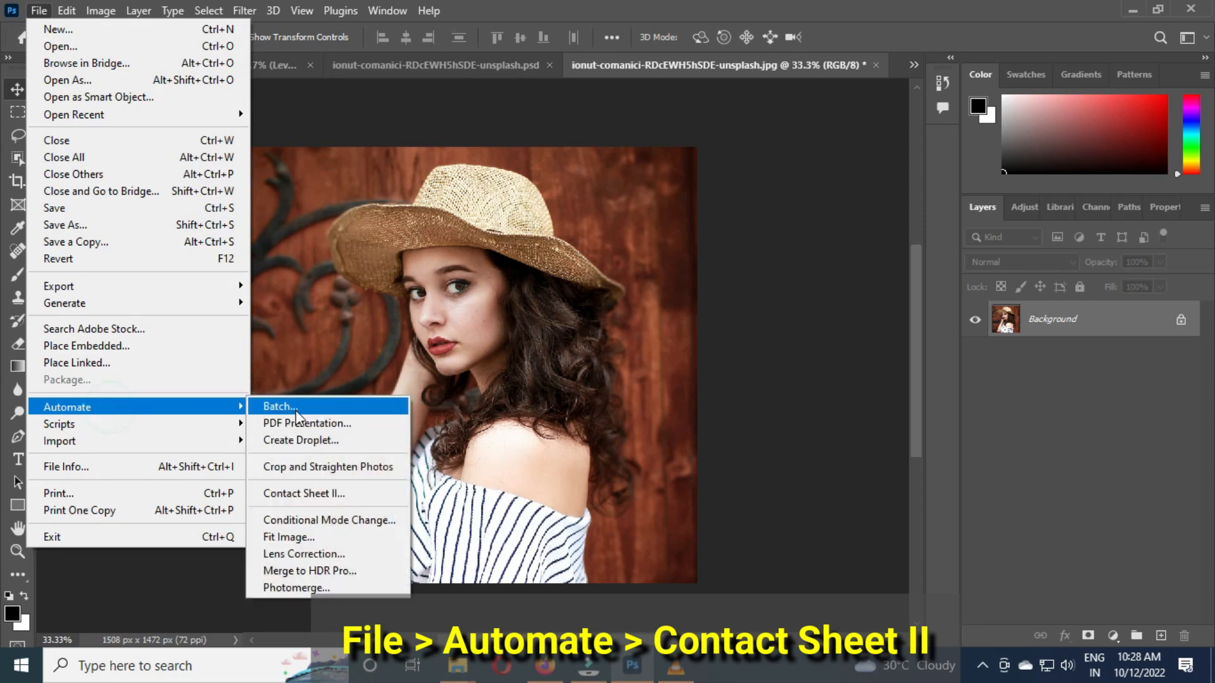
click(315, 494)
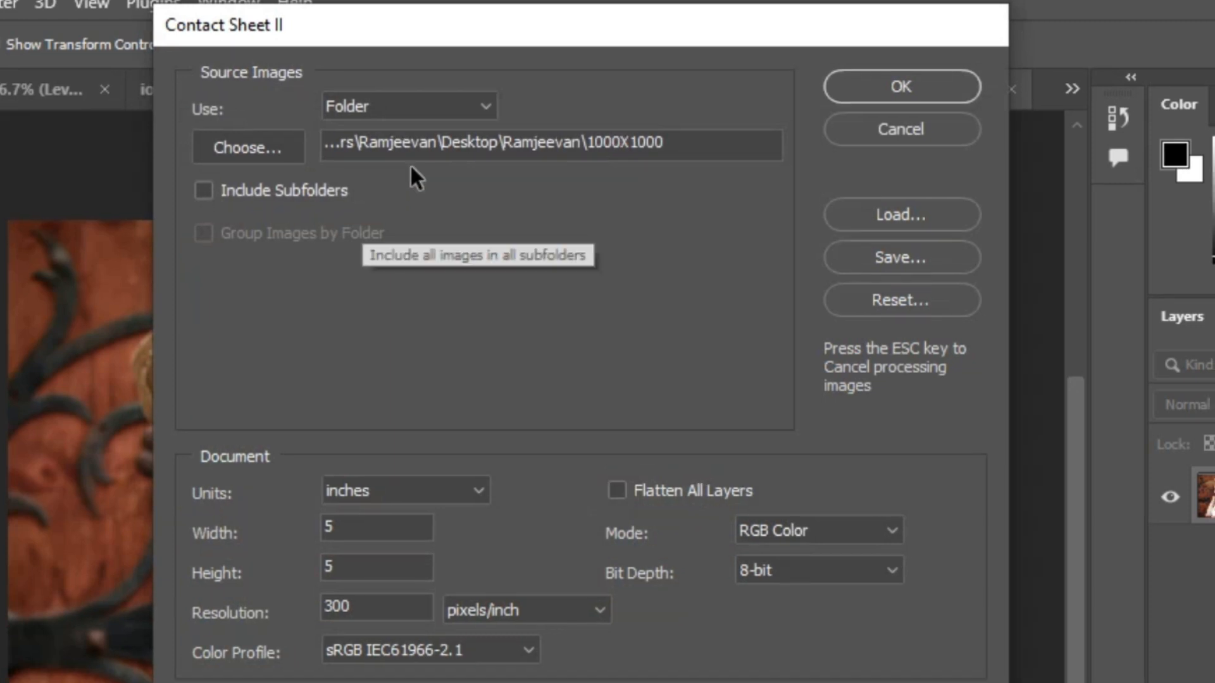
click(235, 152)
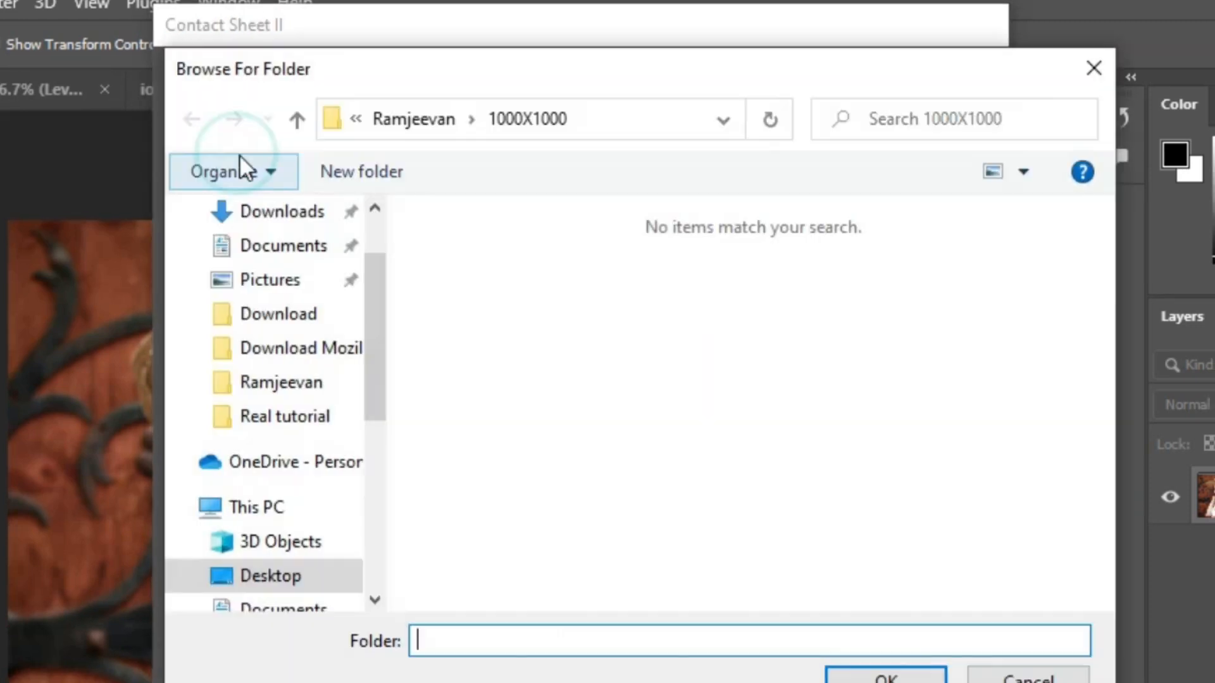
click(520, 117)
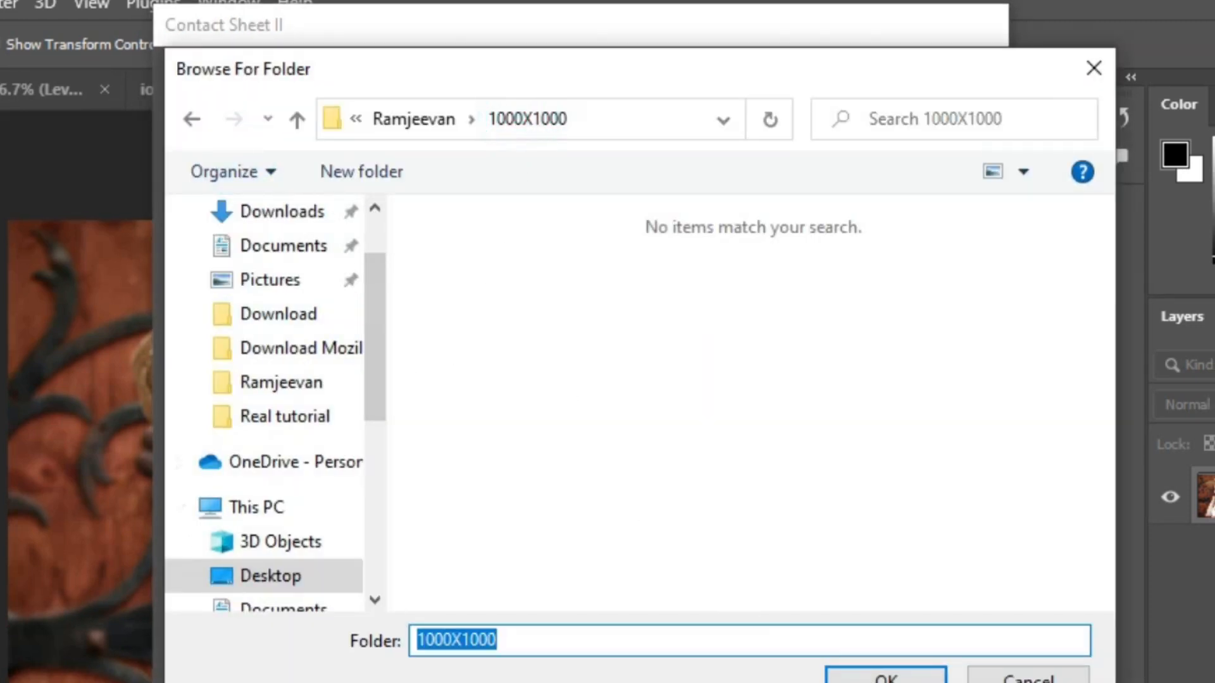
click(868, 676)
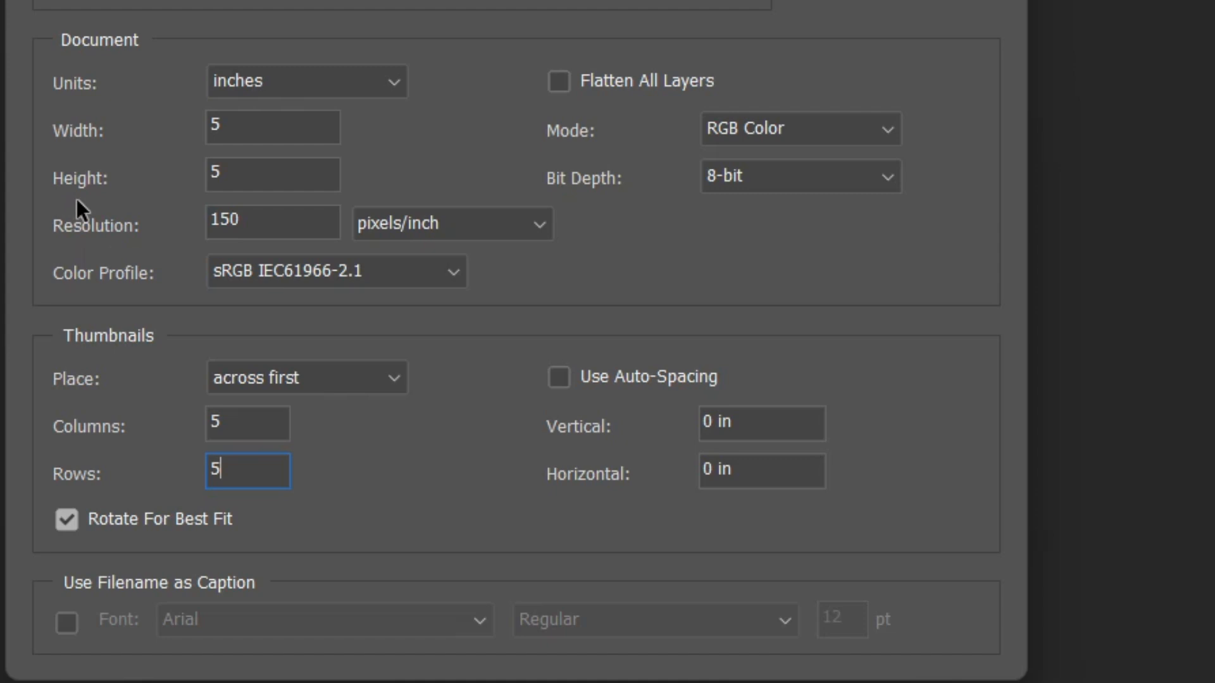
Generate a 5 × 5 inch contact sheet at 150 pixels/inch with 5 columns and 5 rows, with Rotate For Best Fit turned off
click(241, 136)
click(244, 178)
double_click(241, 125)
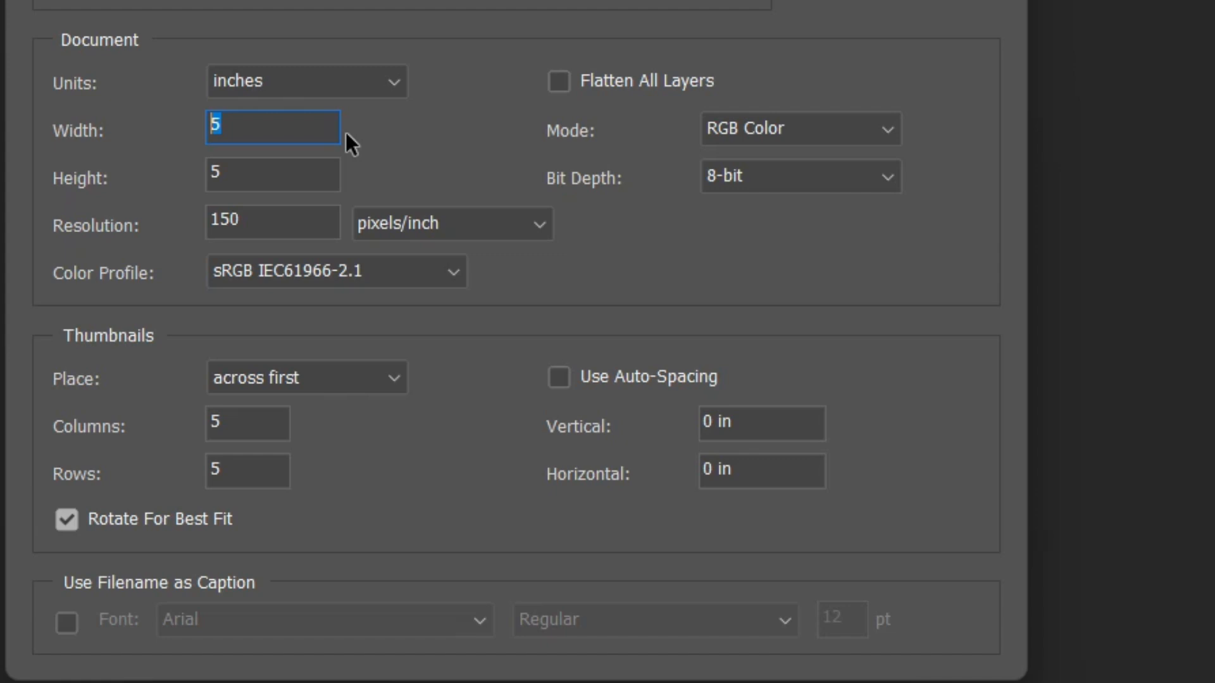
click(252, 127)
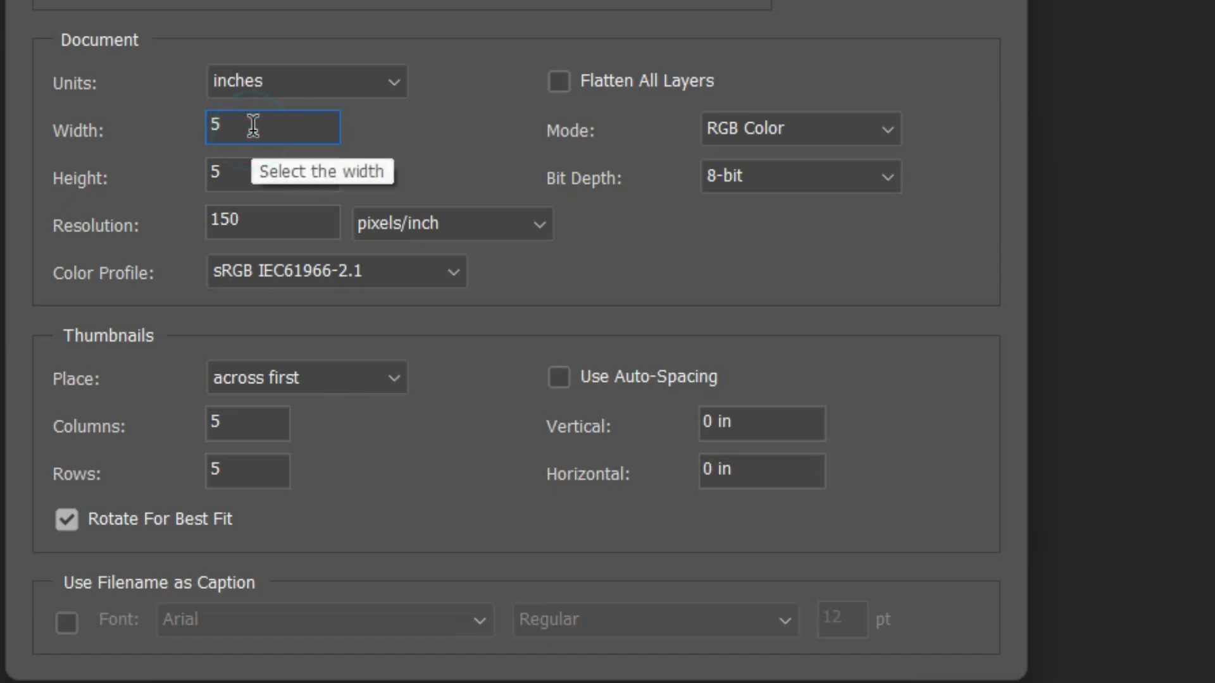
click(251, 177)
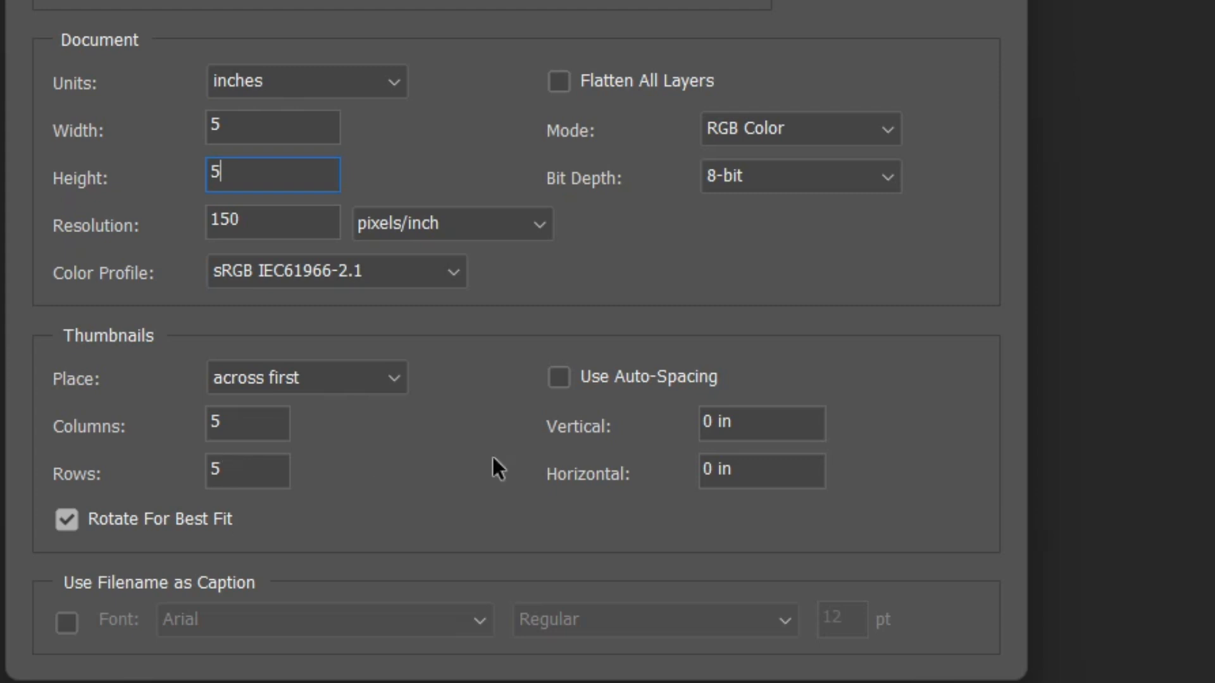
click(66, 519)
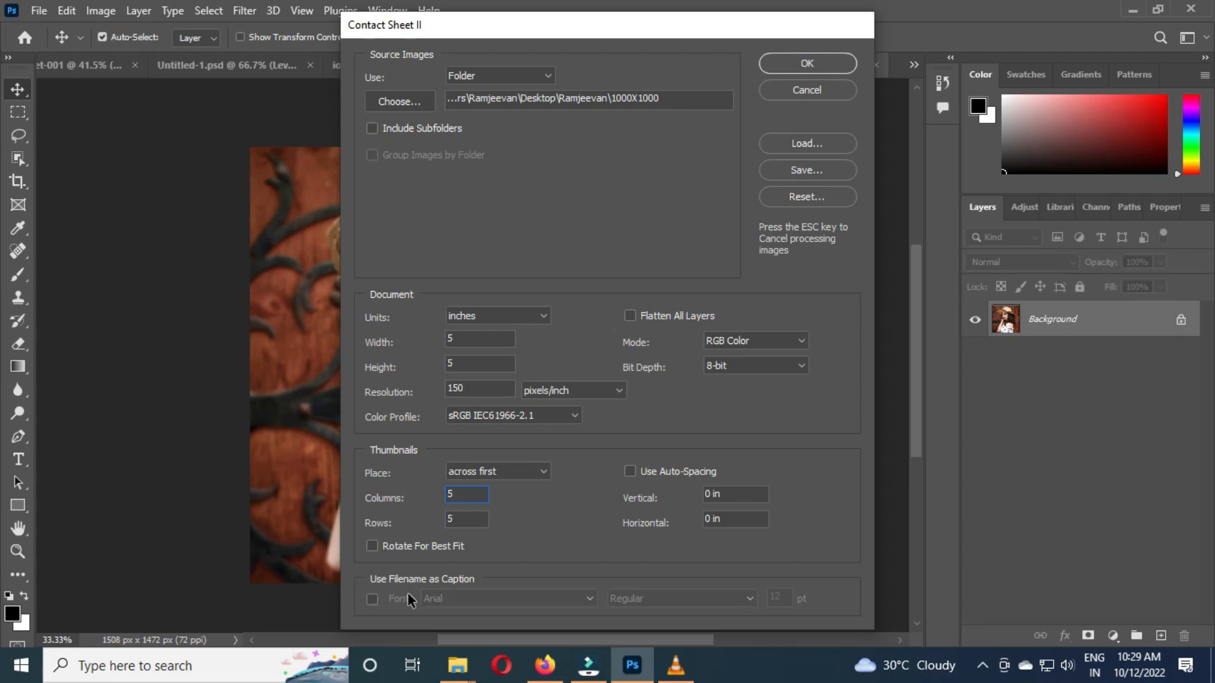
click(807, 63)
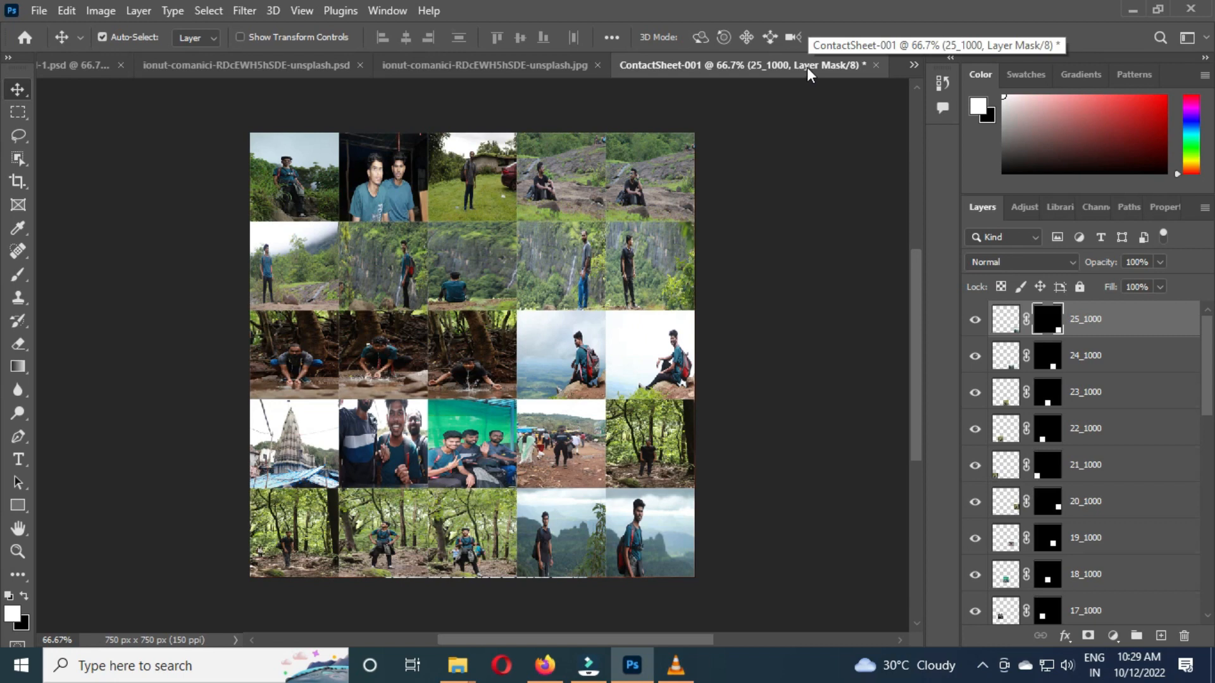
Review the contact sheet's image layers and unlock the Background layer beneath them
scroll(1123, 446, down, 4)
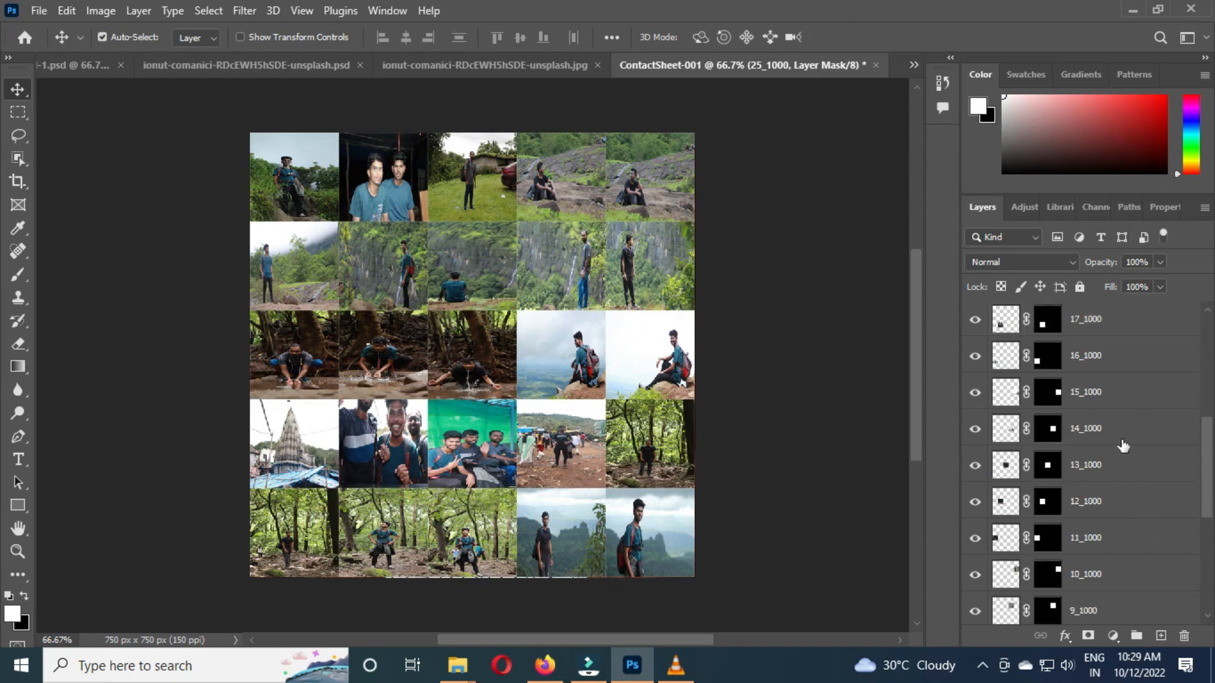
scroll(1124, 446, down, 5)
click(1181, 606)
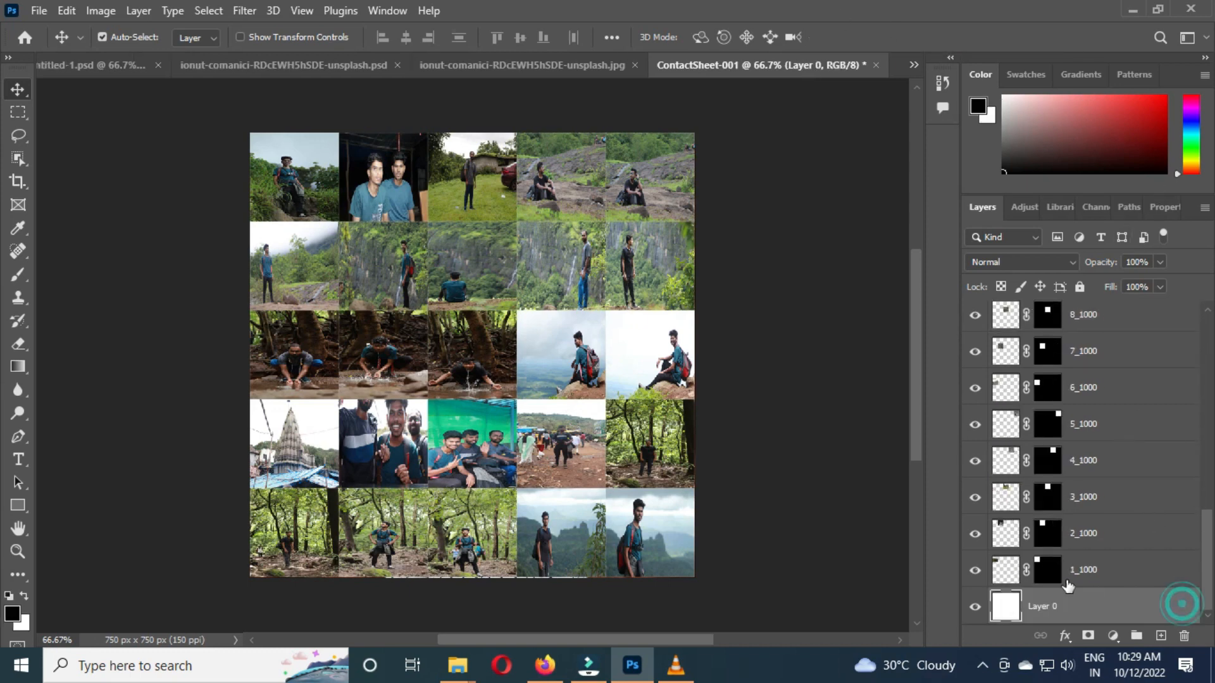
scroll(903, 418, up, 2)
scroll(1047, 432, up, 3)
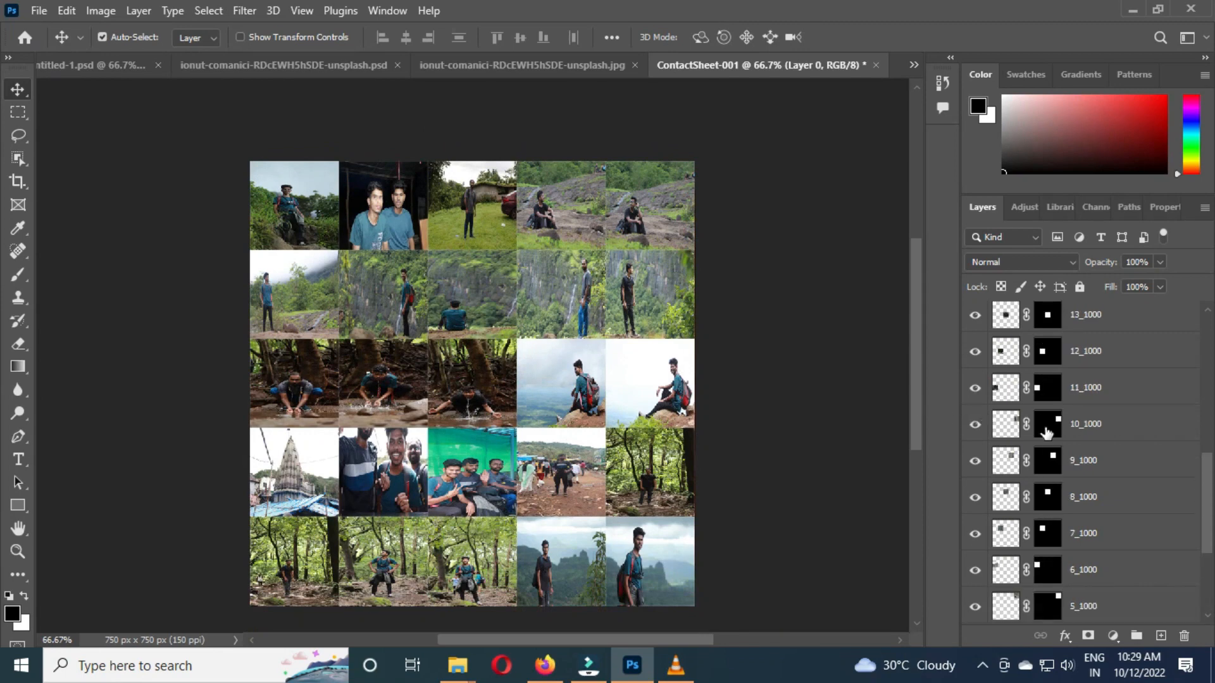
scroll(1047, 432, up, 5)
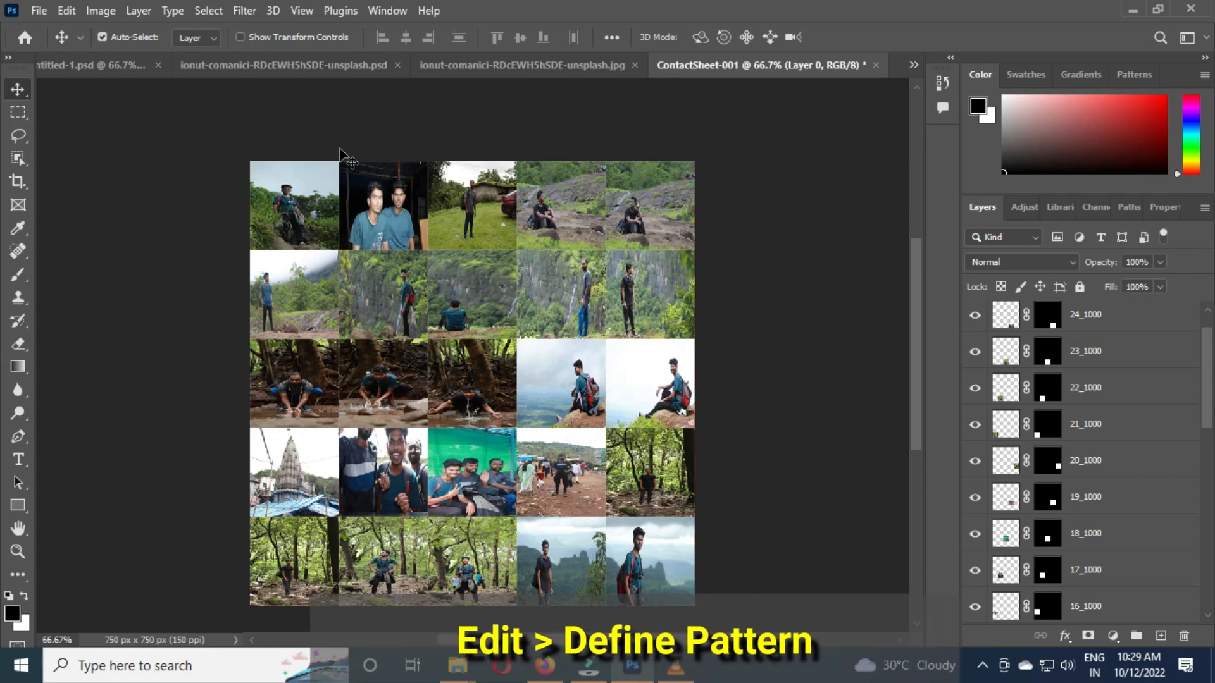
Define the whole contact sheet as a pattern named ContactSheet-001
click(66, 11)
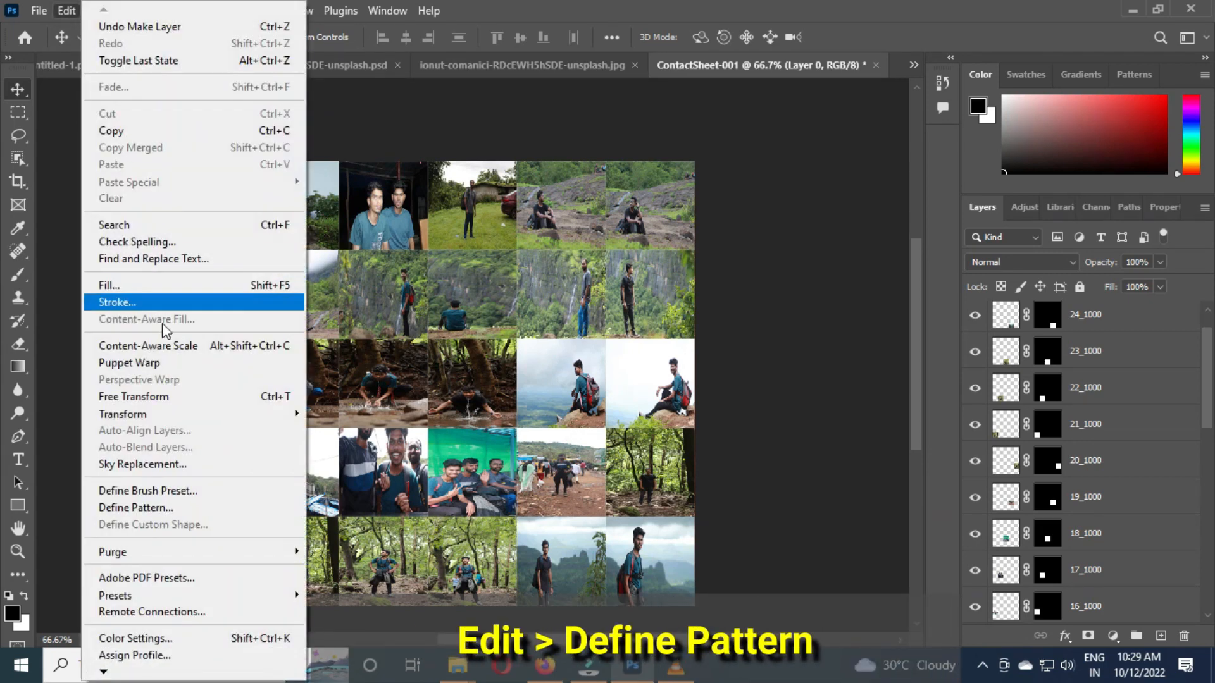
click(160, 508)
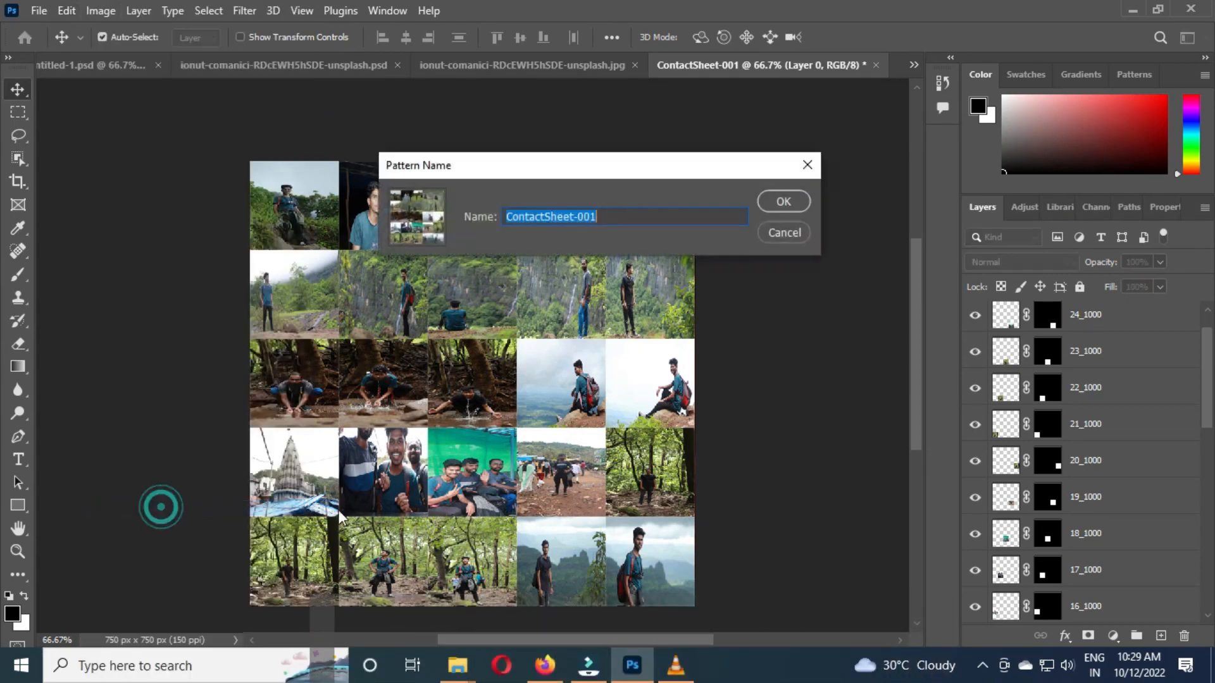
click(677, 213)
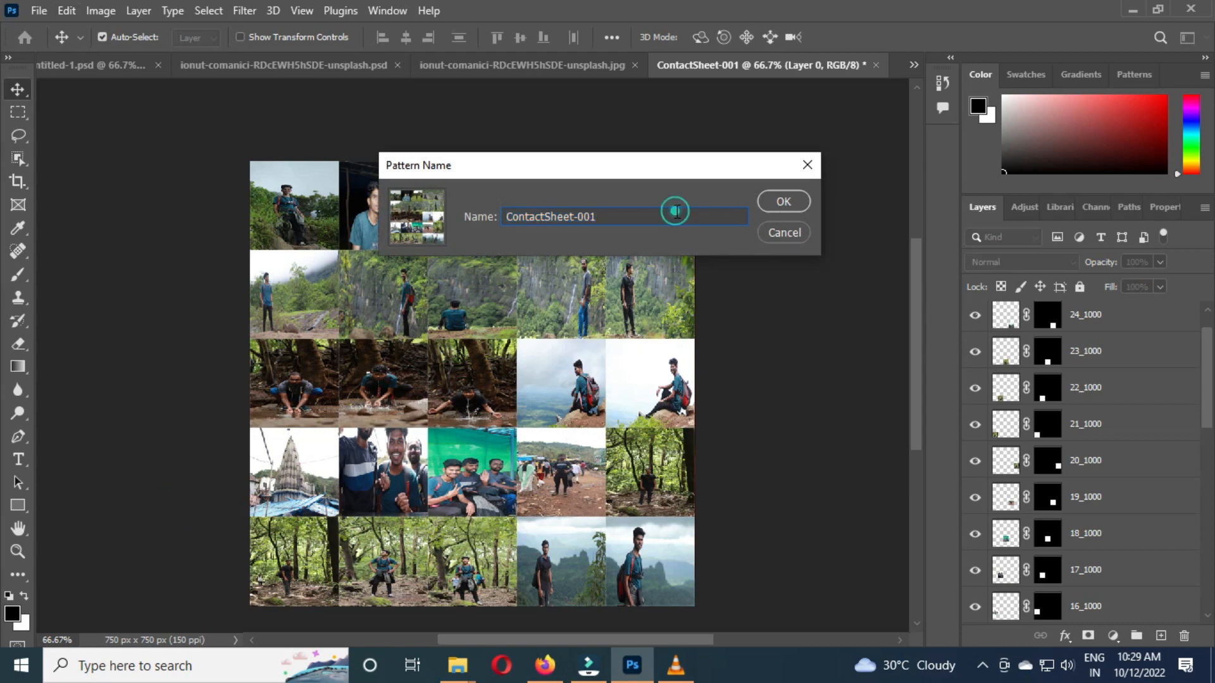
click(781, 200)
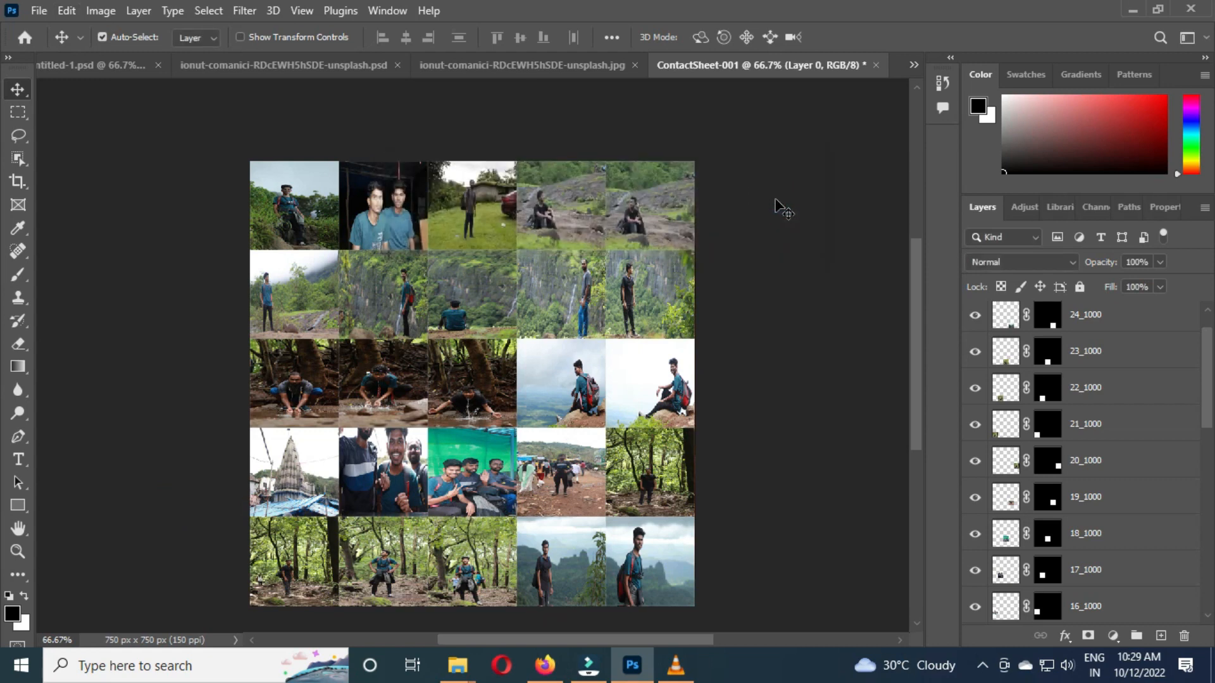
Add a pattern fill layer over the JPG portrait of the woman in the hat, using the new contact sheet pattern at 40% scale
click(544, 69)
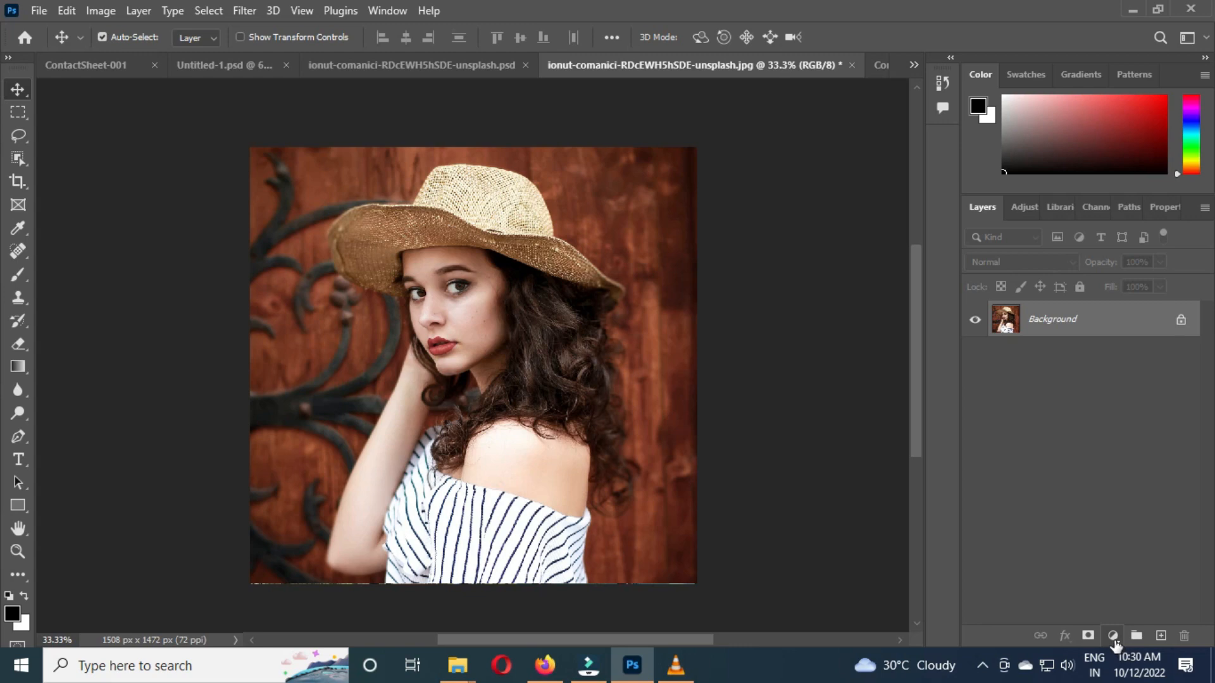
click(1113, 636)
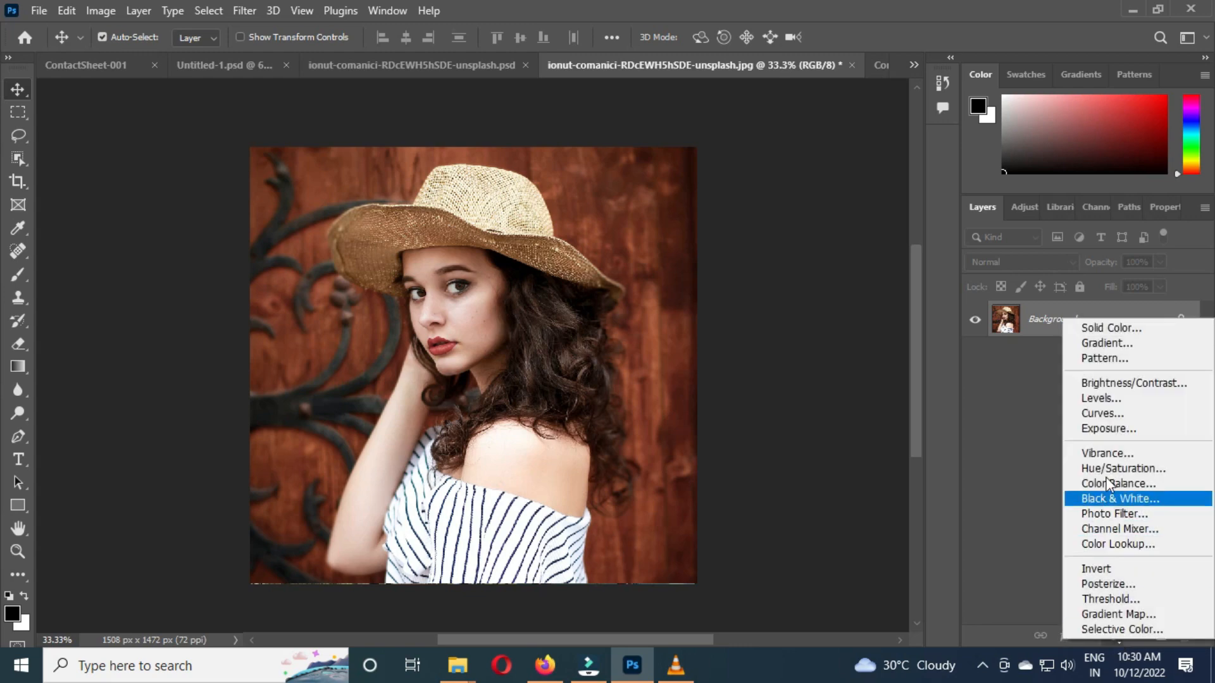
click(1114, 359)
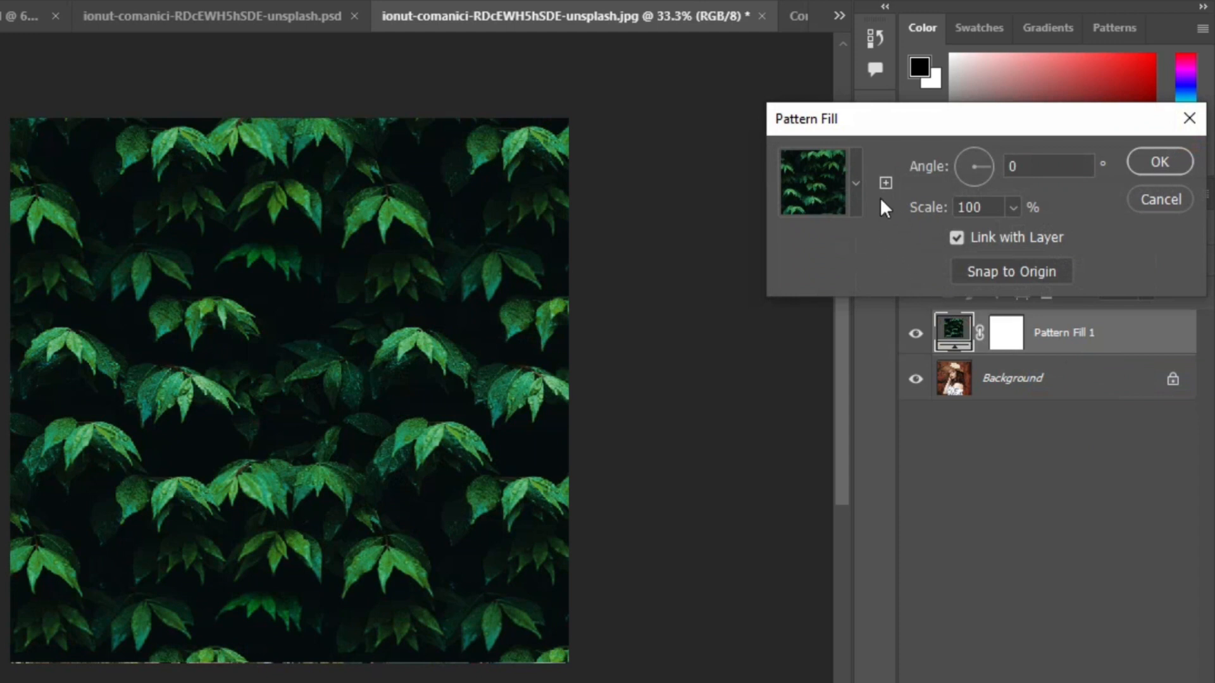
click(855, 181)
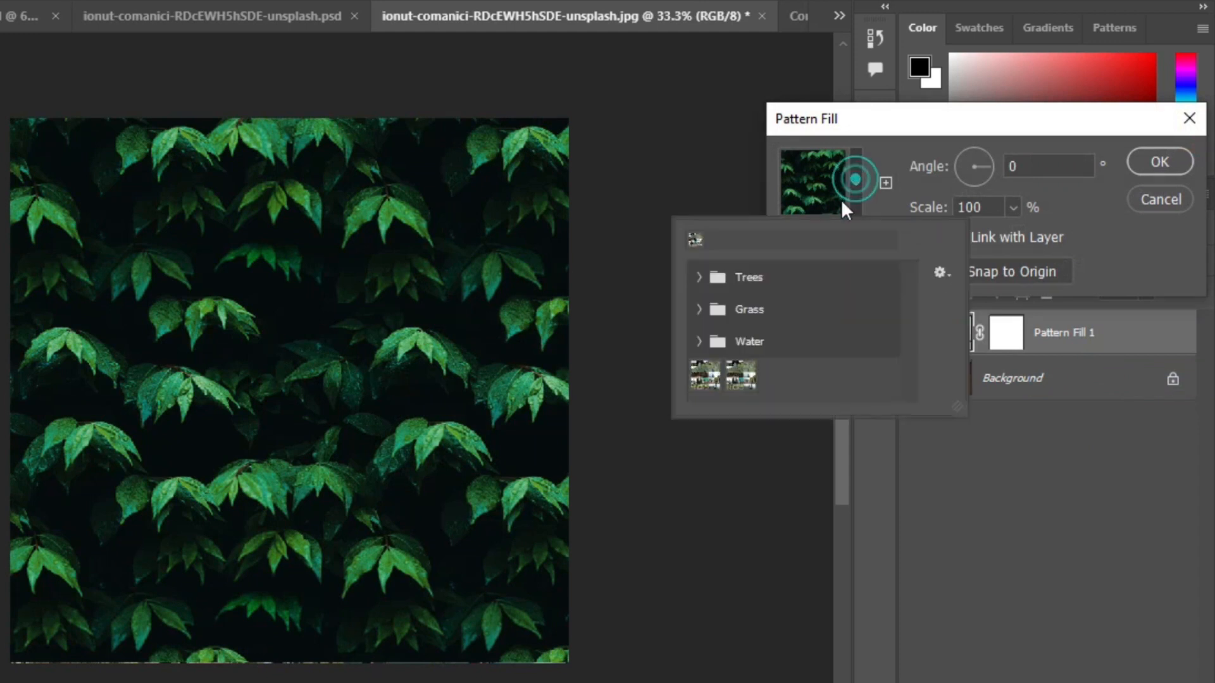
click(737, 375)
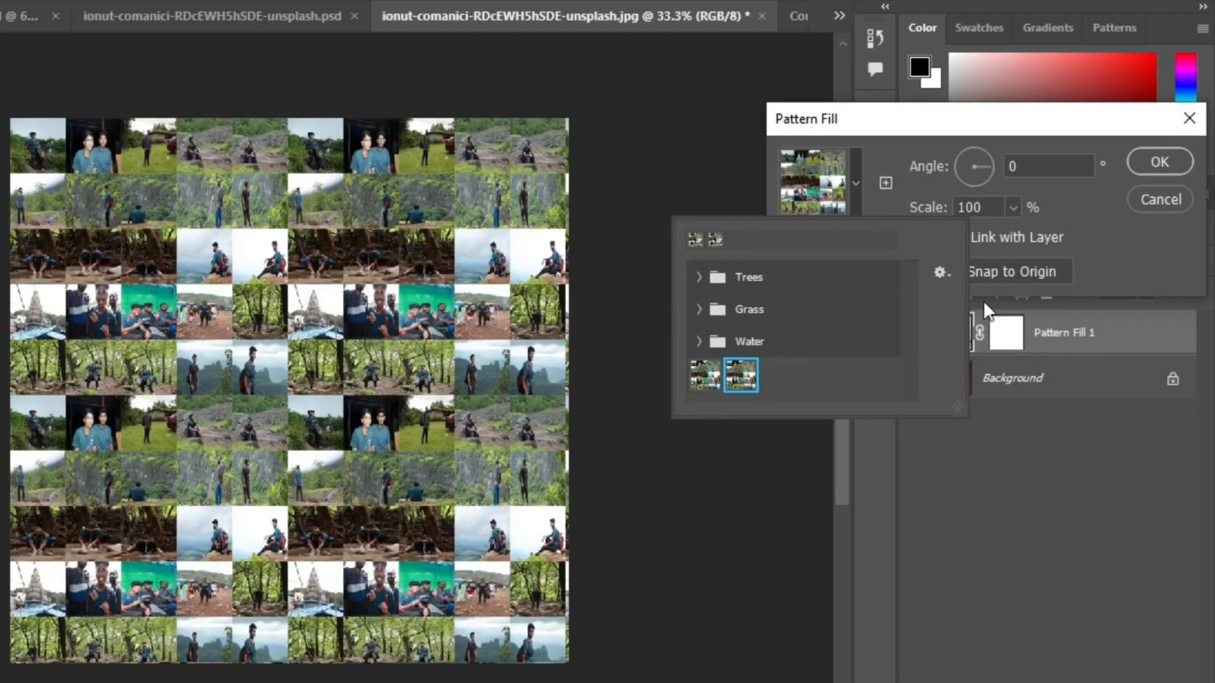
click(1148, 262)
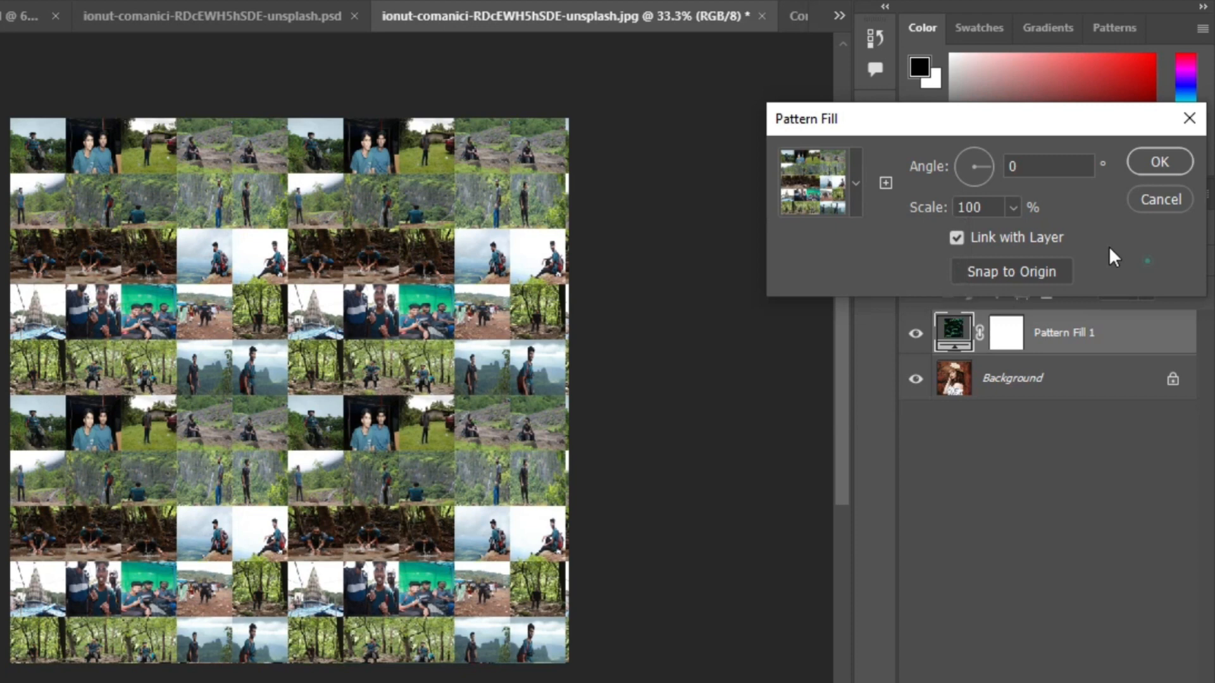
click(910, 209)
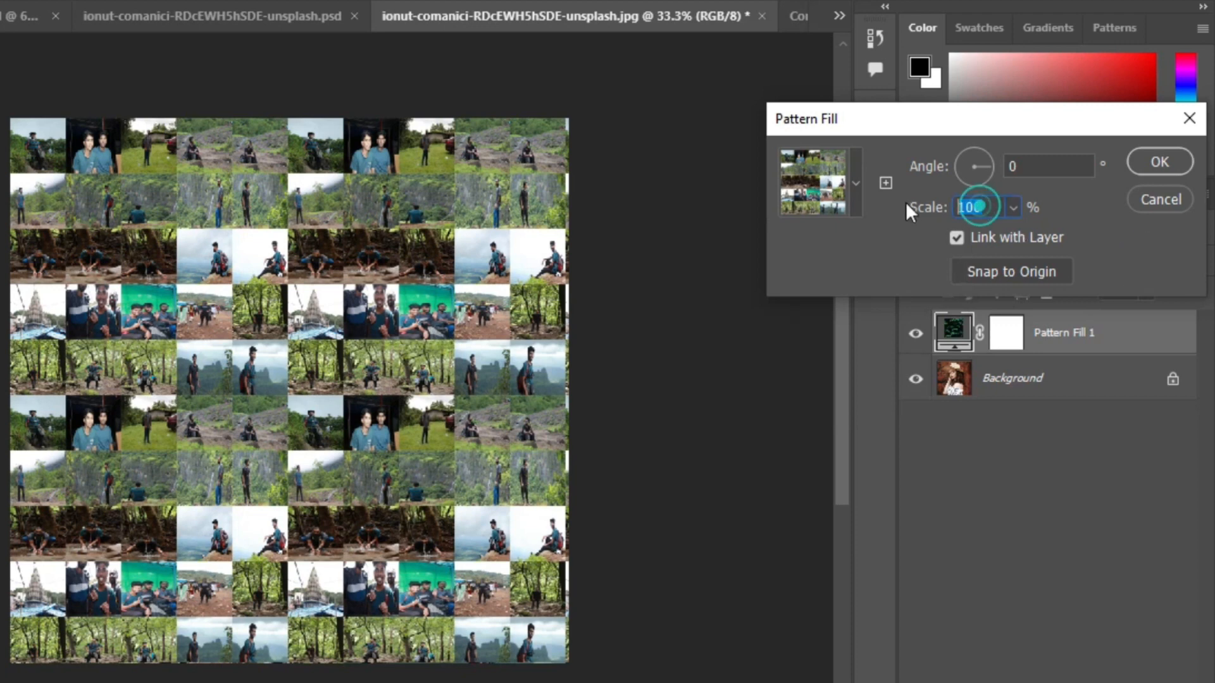
text(40)
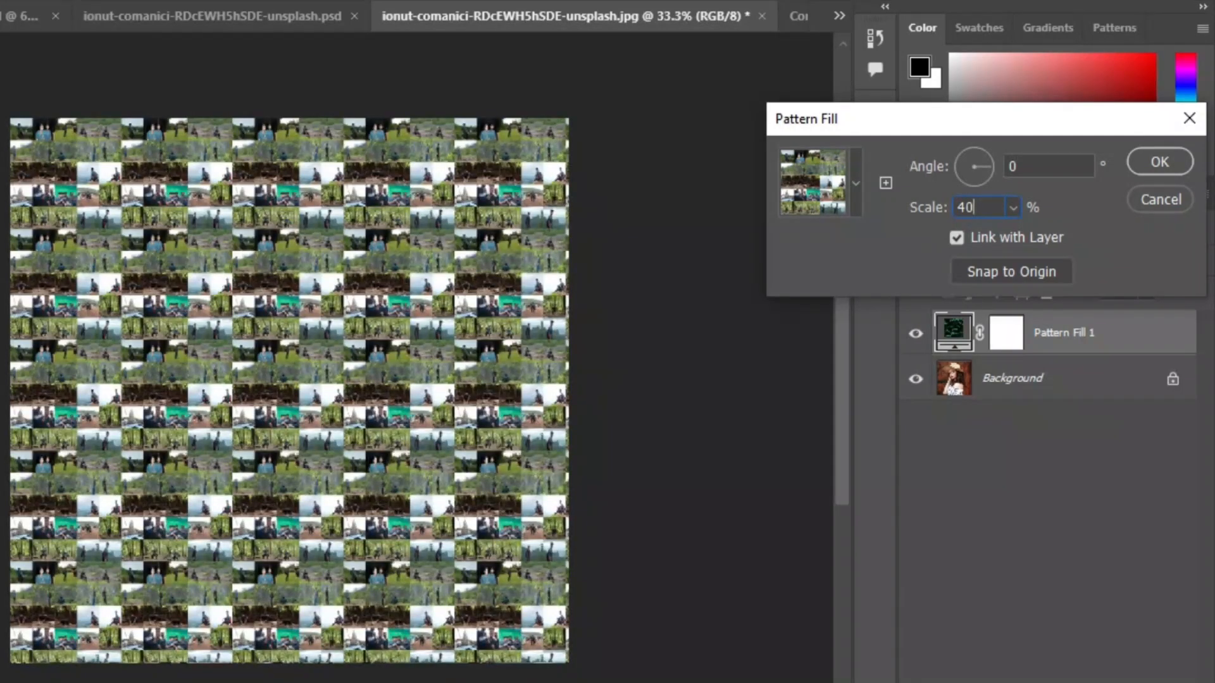
key(Return)
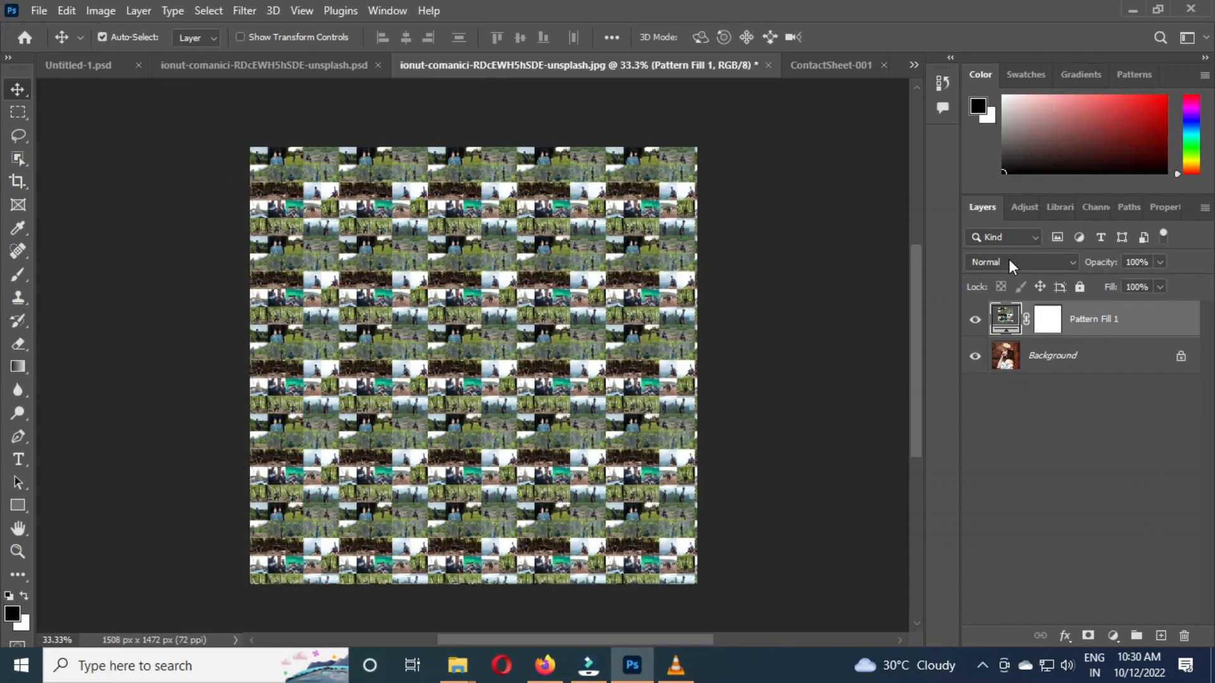
Set the pattern fill layer's blend mode to Soft Light and its pattern scale to 20%
click(1008, 260)
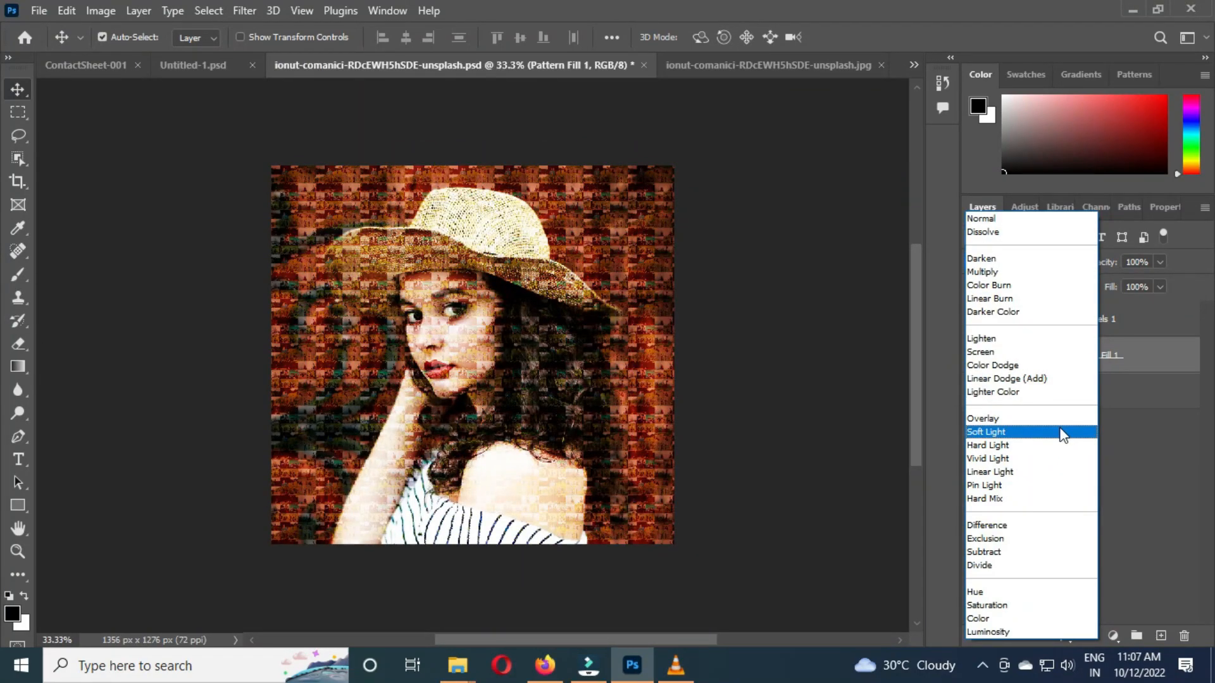
click(1063, 433)
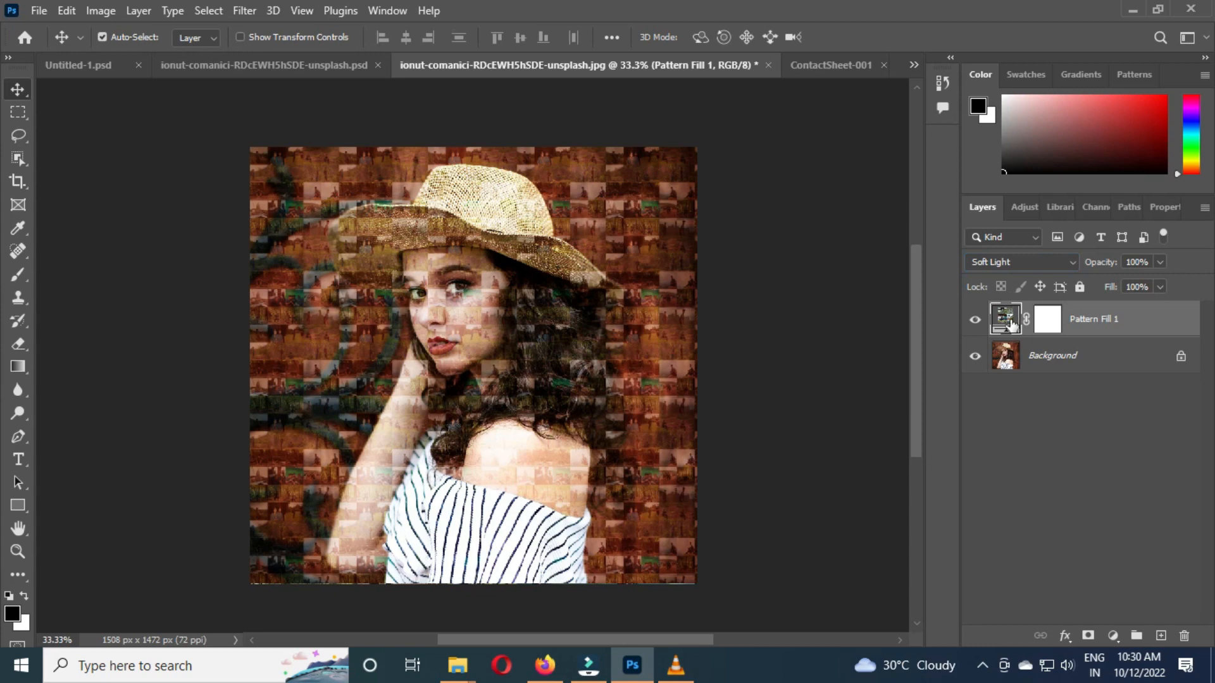
double_click(1010, 324)
double_click(1024, 219)
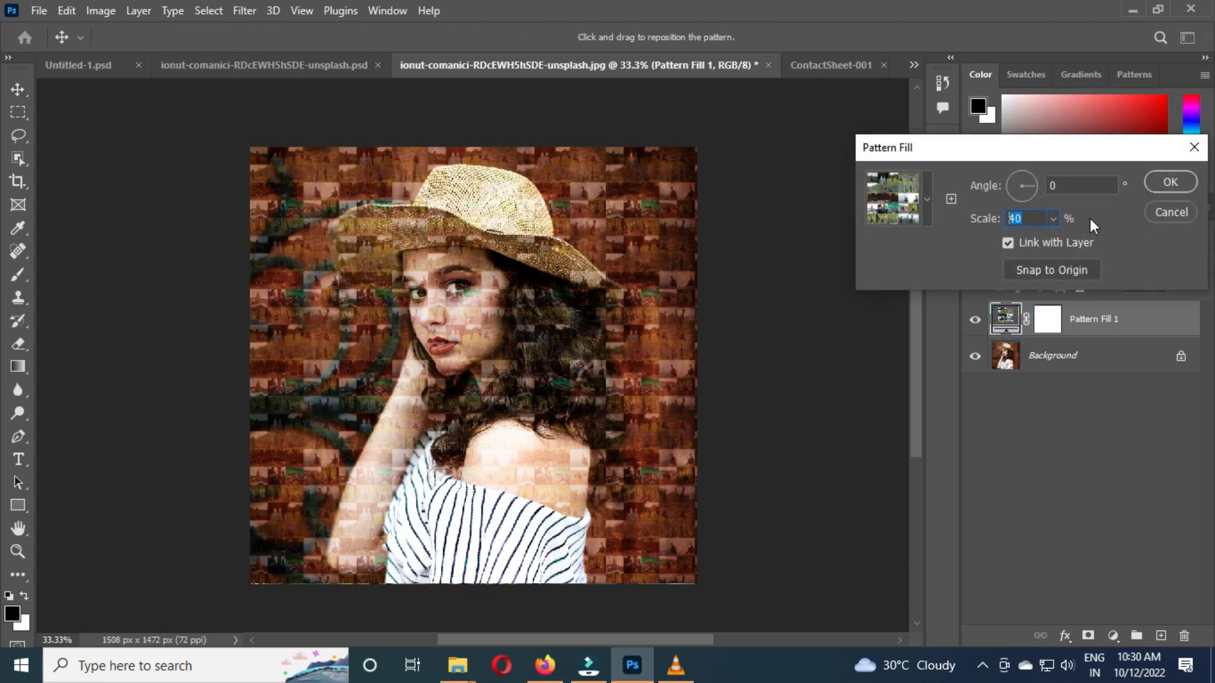
text(20)
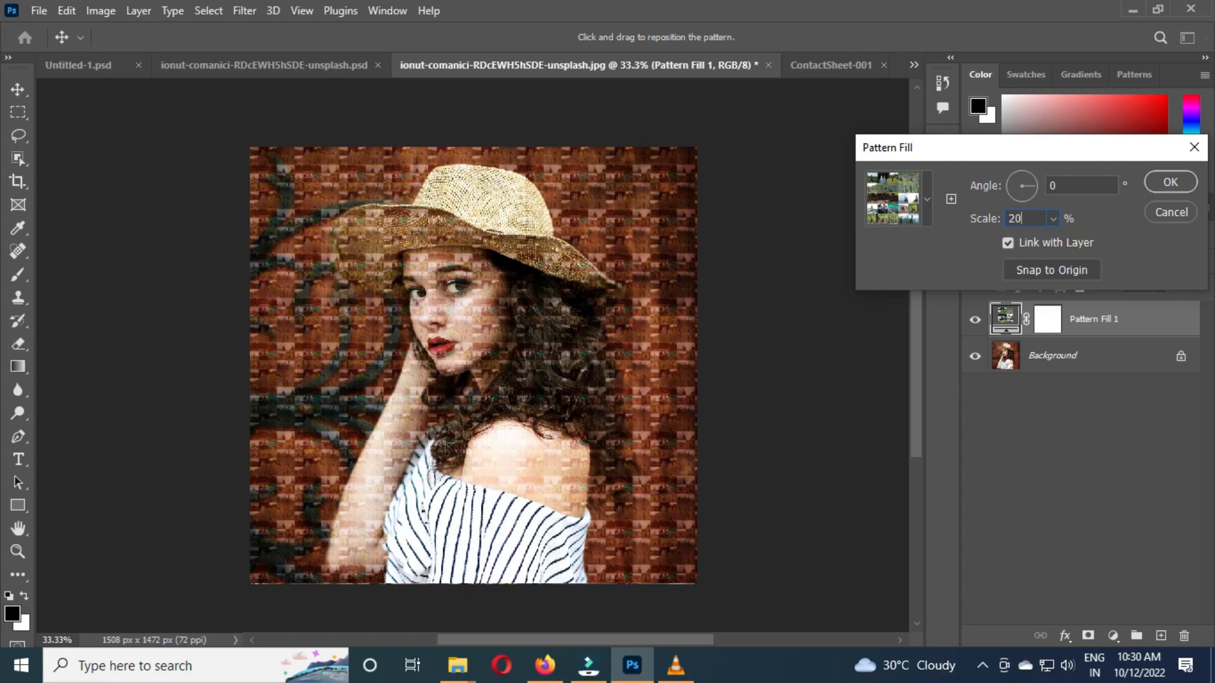
click(1168, 184)
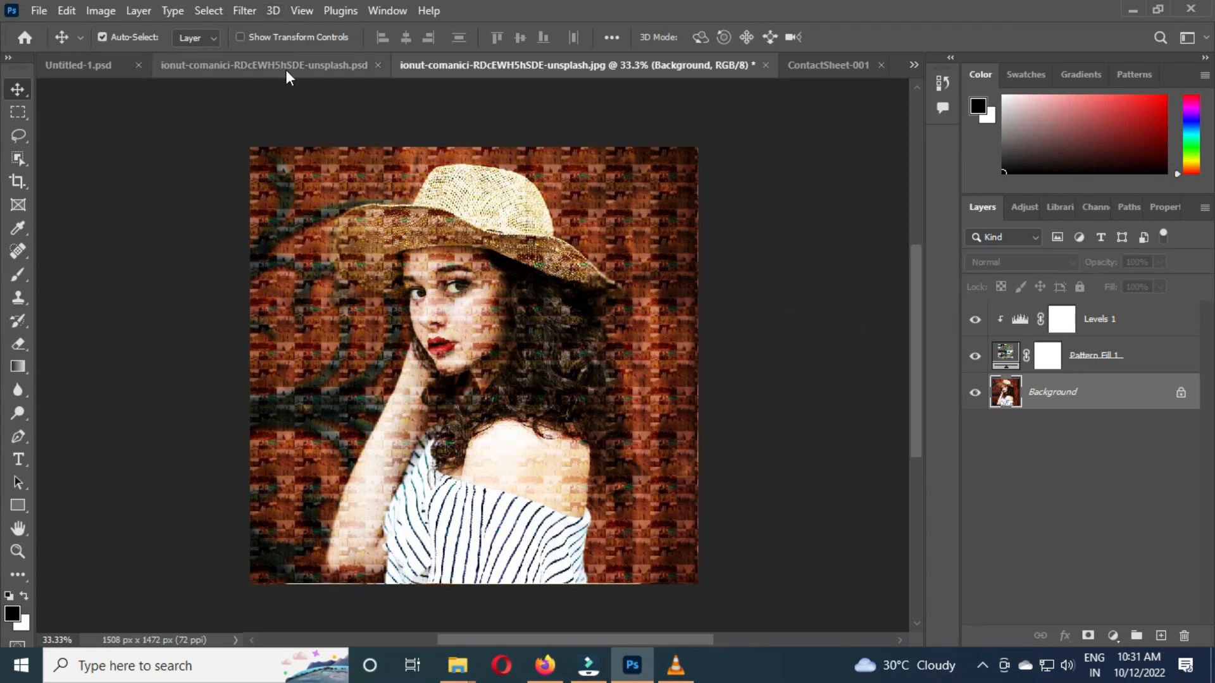
Bring up the open PSD version of the portrait to view its mosaic effect
click(286, 69)
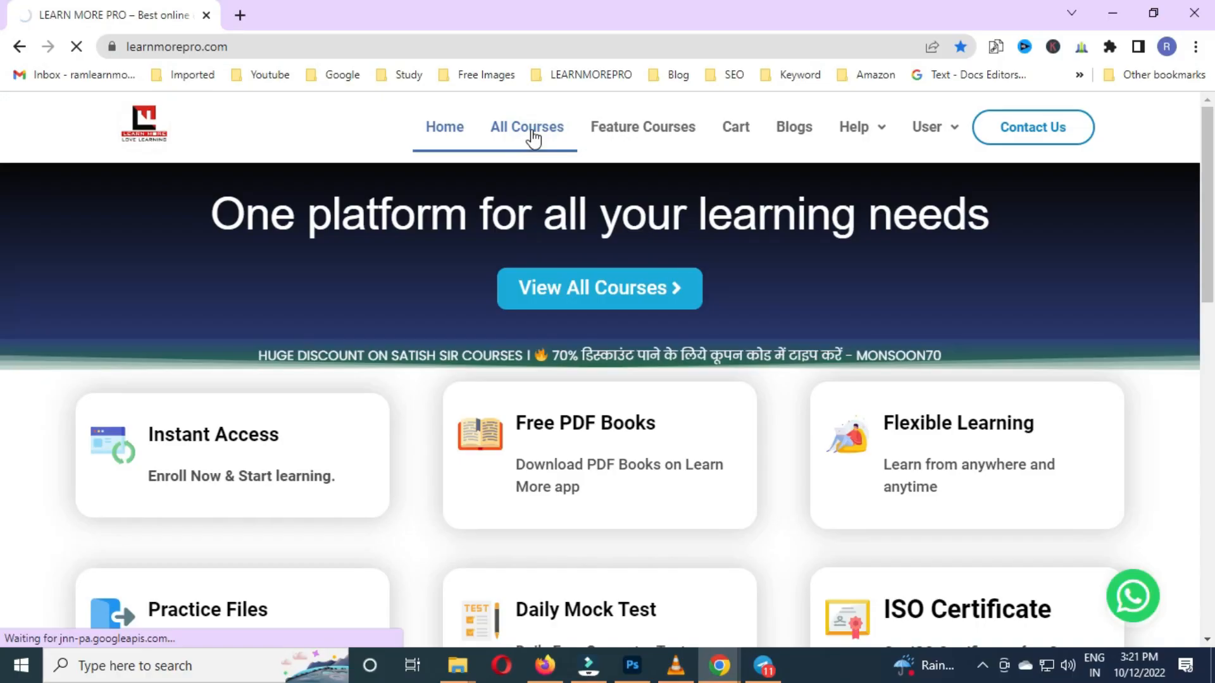
Open the All Courses page of the learnmorepro.com website in the browser
click(534, 136)
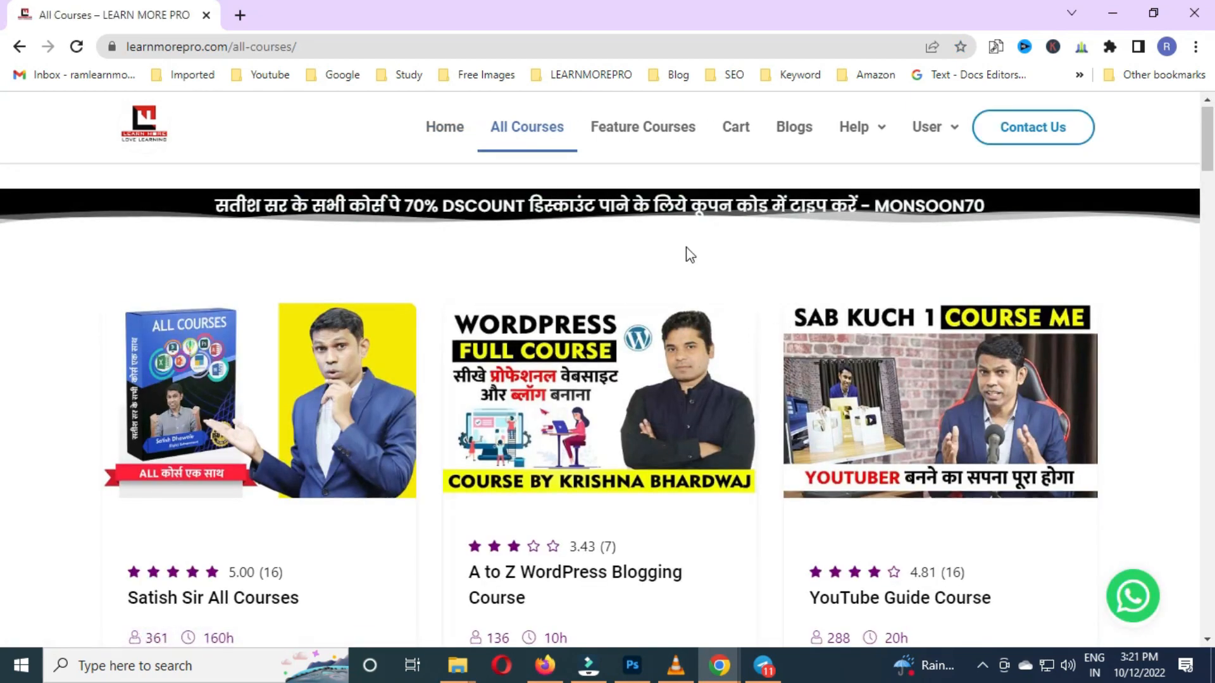
Find the Photoshop Full Course in the course list and open its page
scroll(686, 253, down, 3)
scroll(688, 248, down, 5)
scroll(687, 248, down, 10)
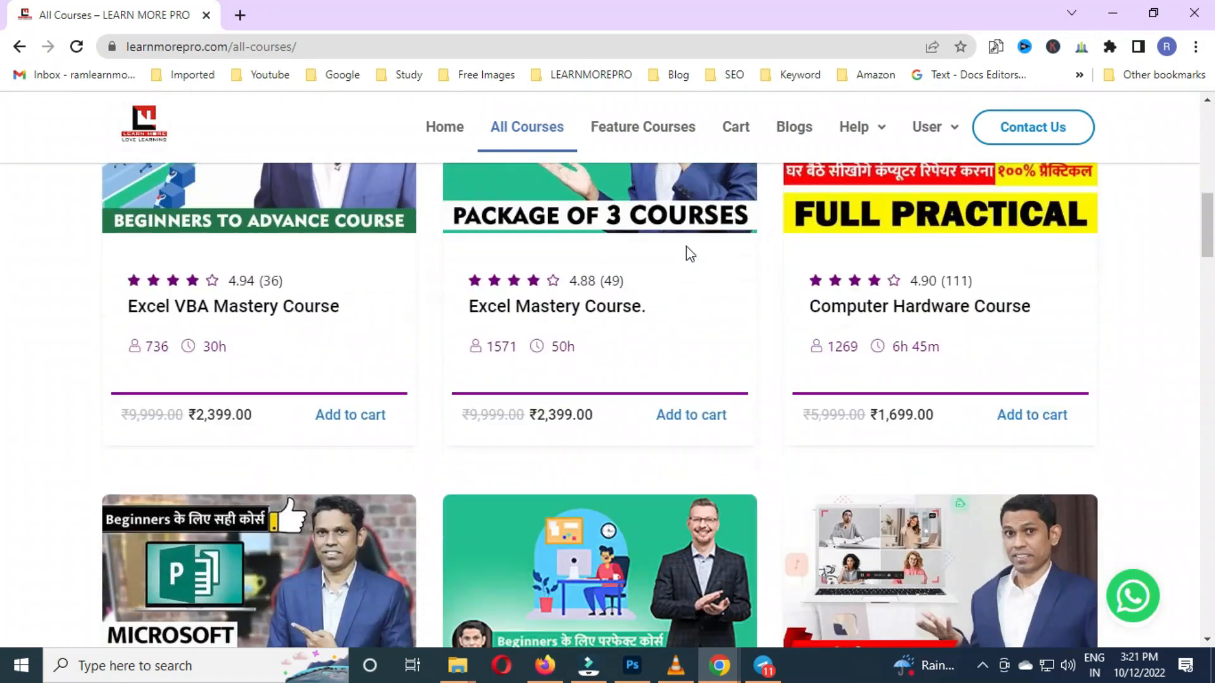
scroll(688, 250, down, 3)
scroll(687, 247, up, 5)
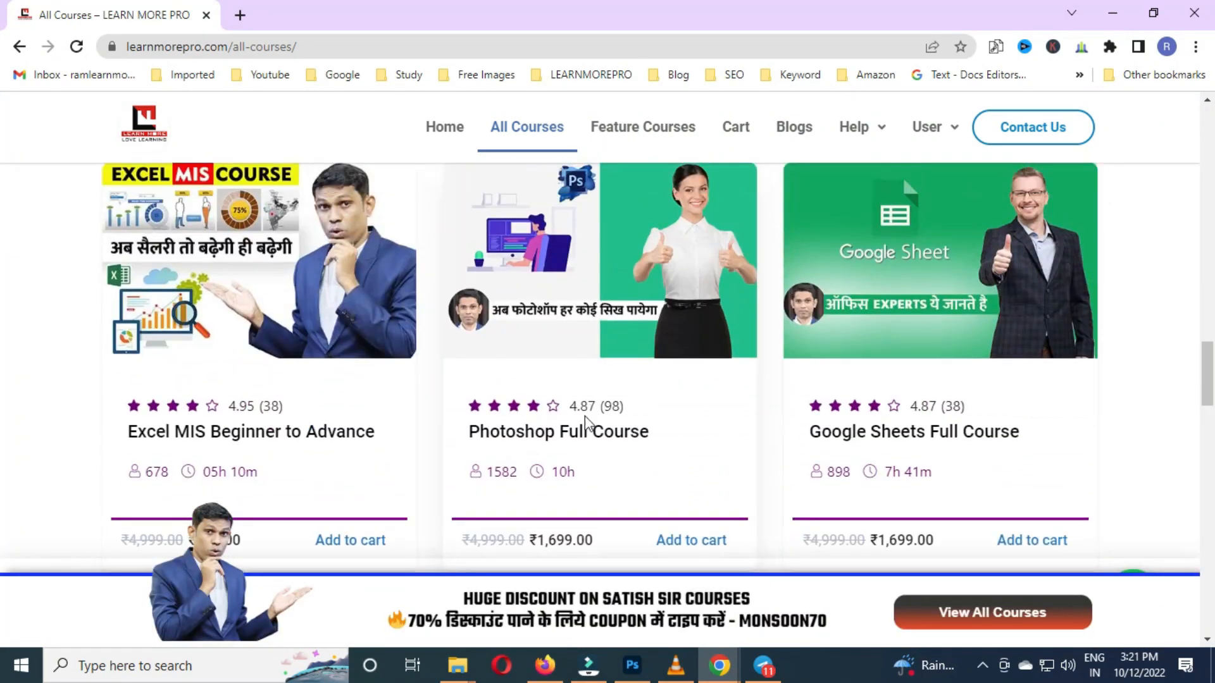
click(580, 440)
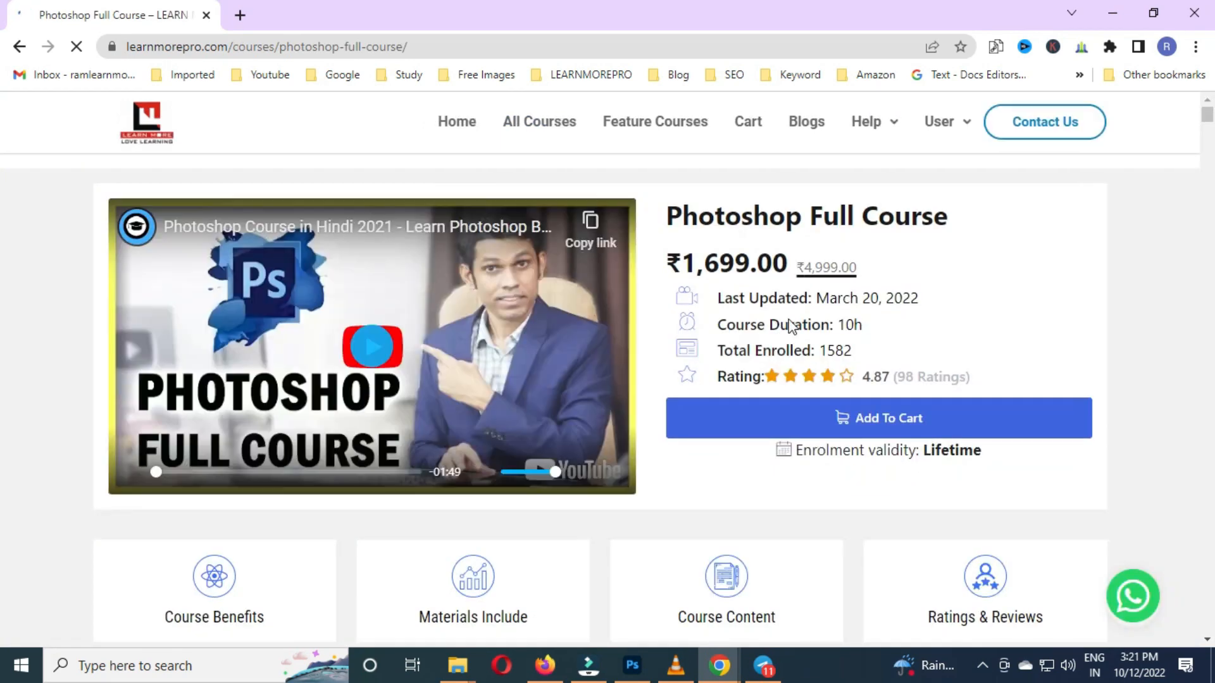
Review the Photoshop course's description, benefits, included materials and list of lessons
scroll(804, 308, down, 10)
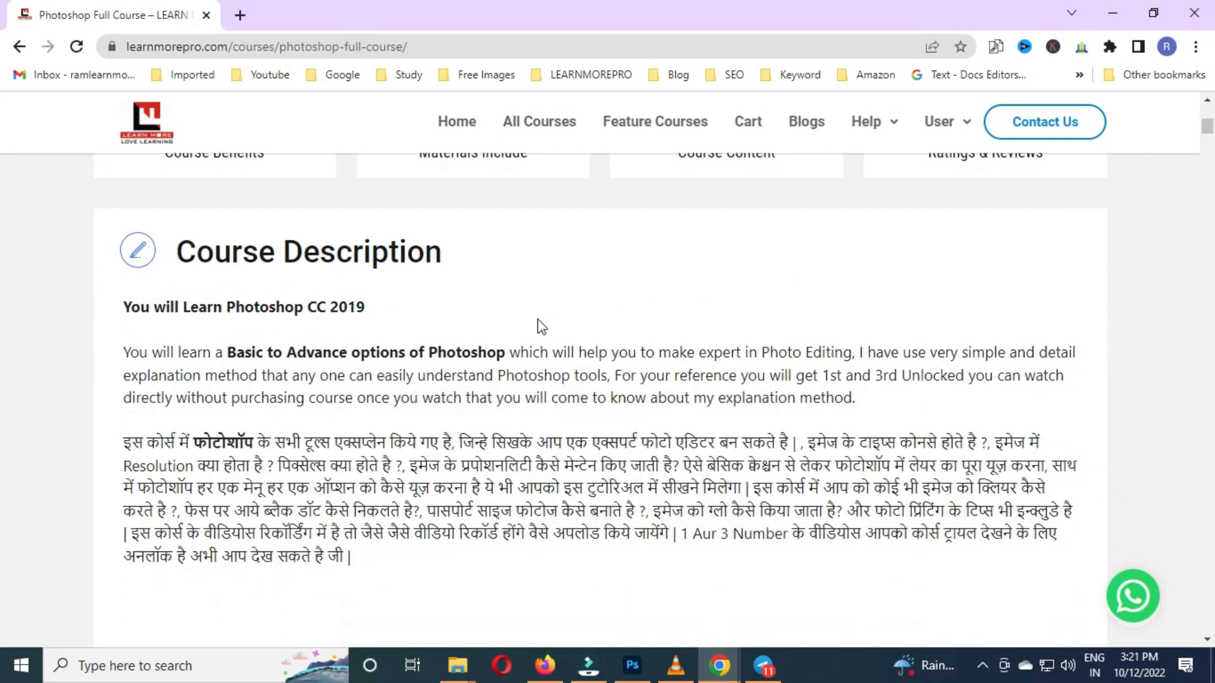
scroll(536, 326, down, 11)
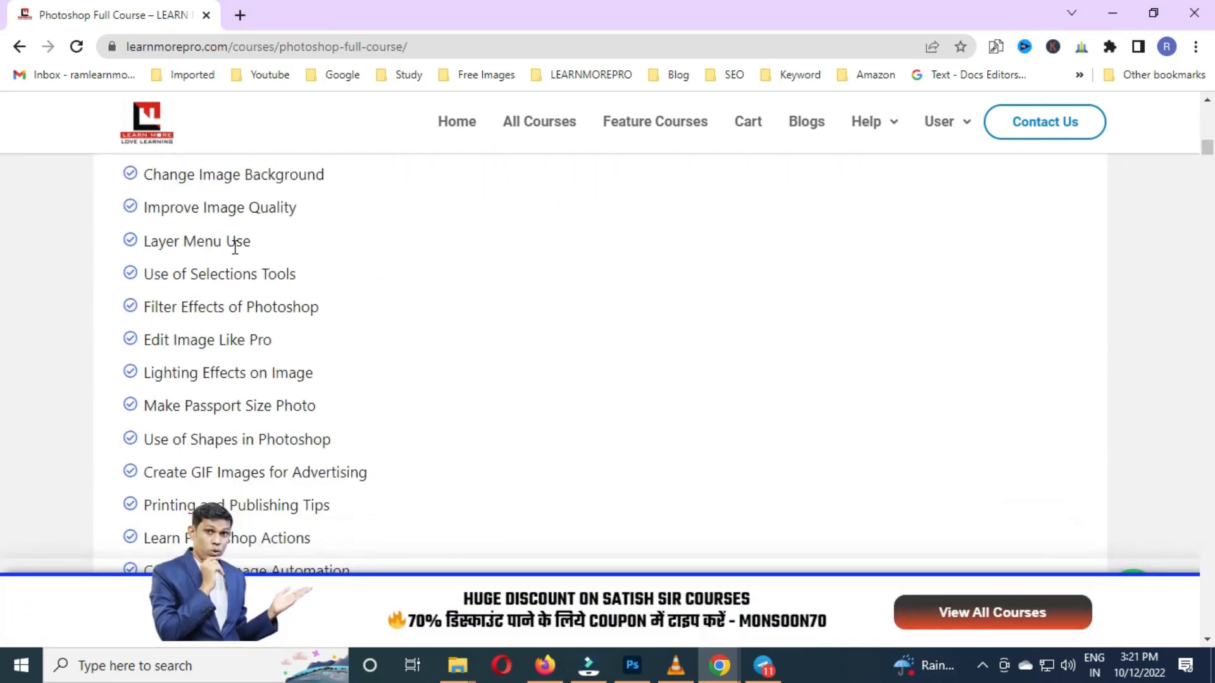
scroll(214, 232, down, 11)
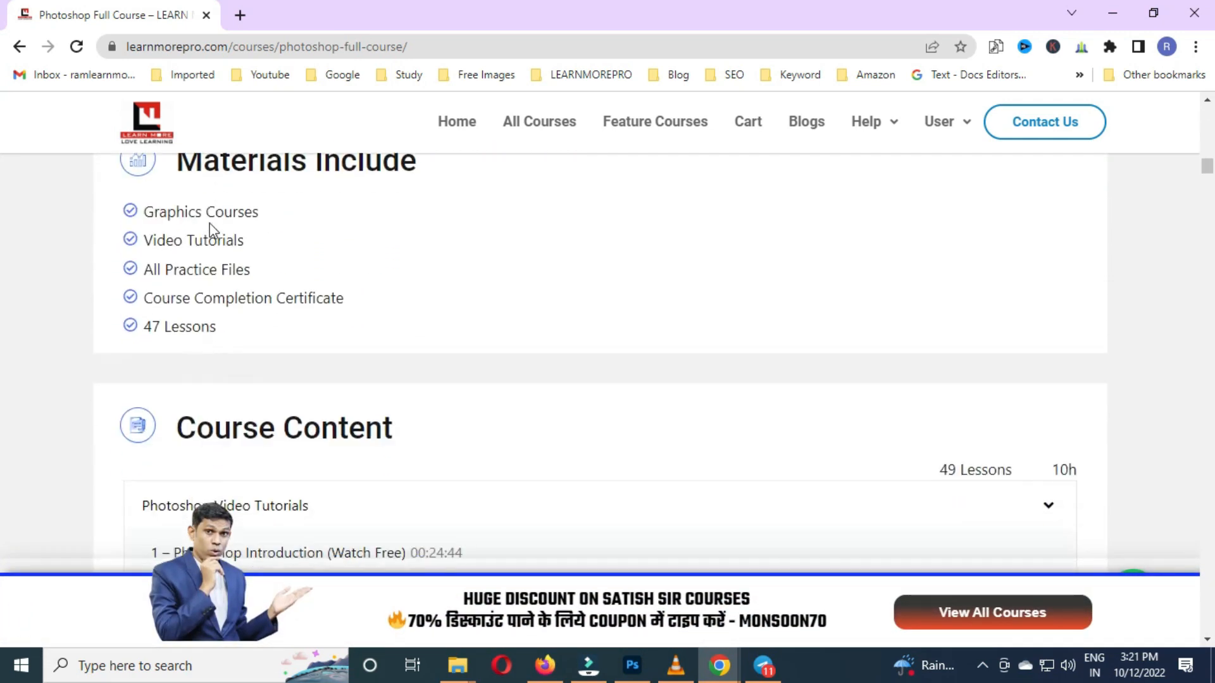
scroll(214, 232, down, 9)
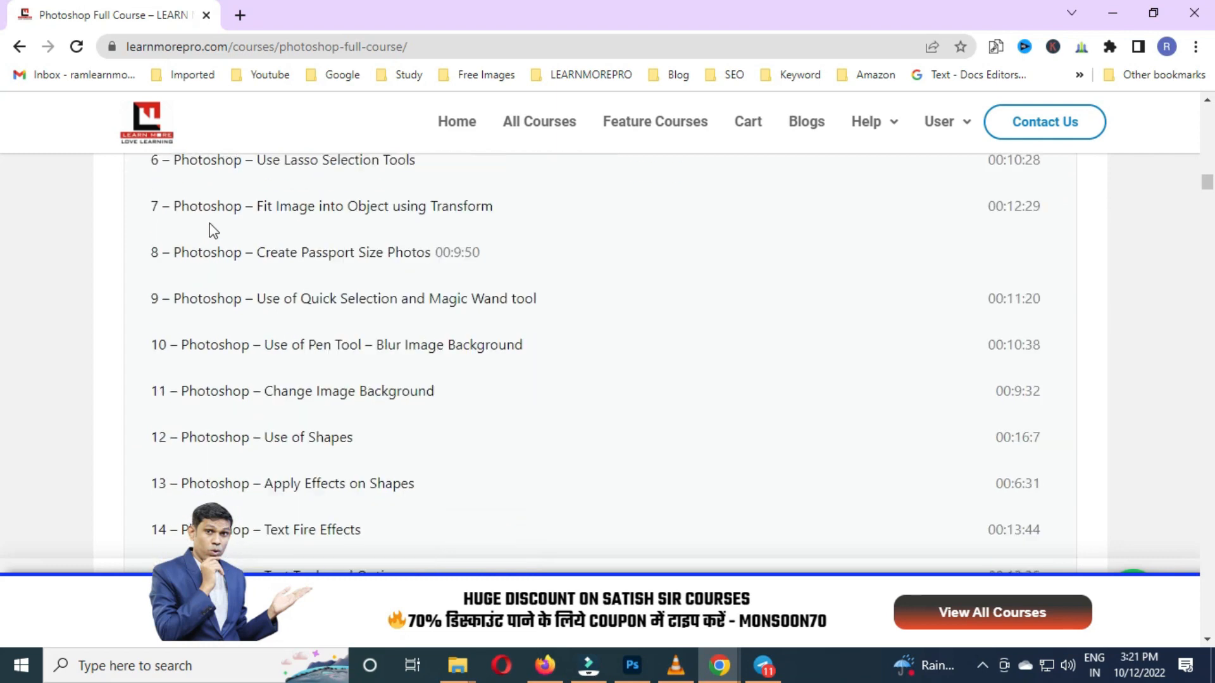
scroll(214, 232, down, 10)
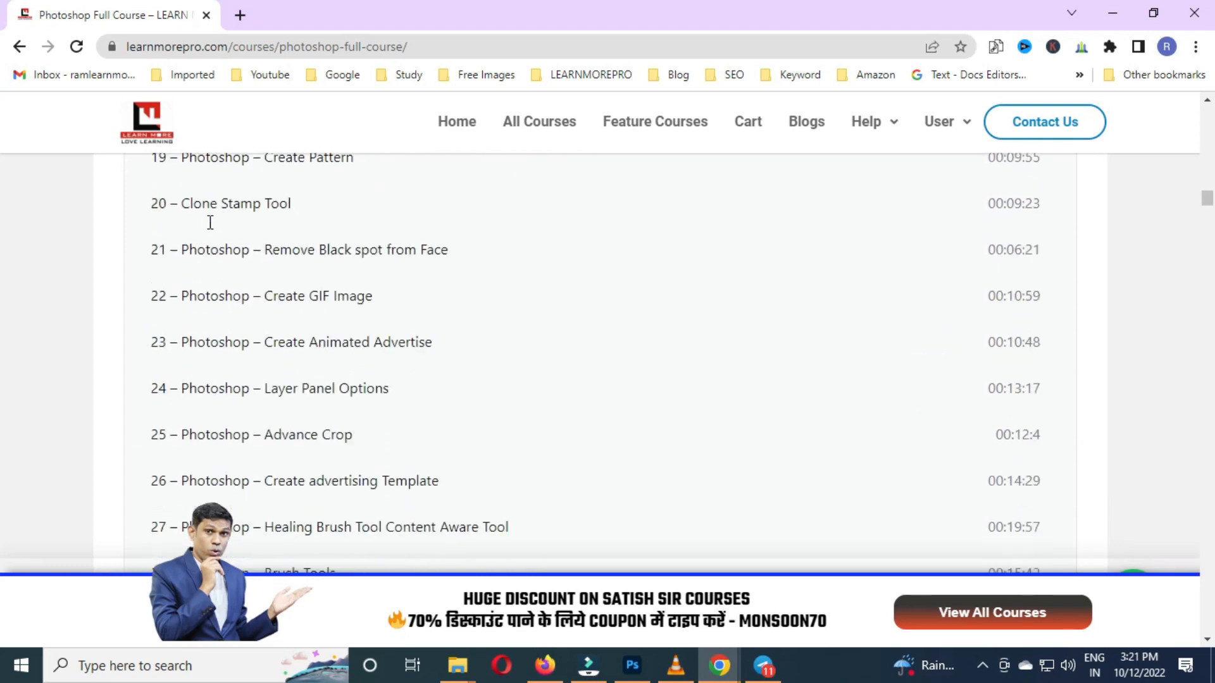
scroll(210, 222, down, 9)
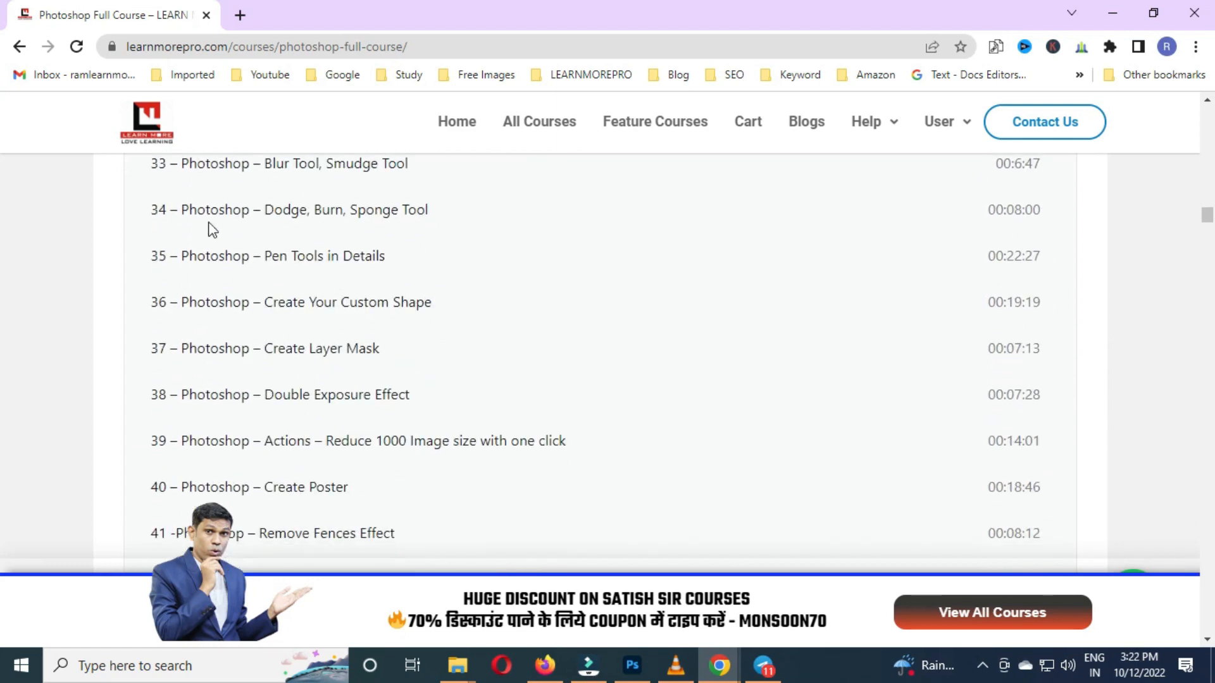